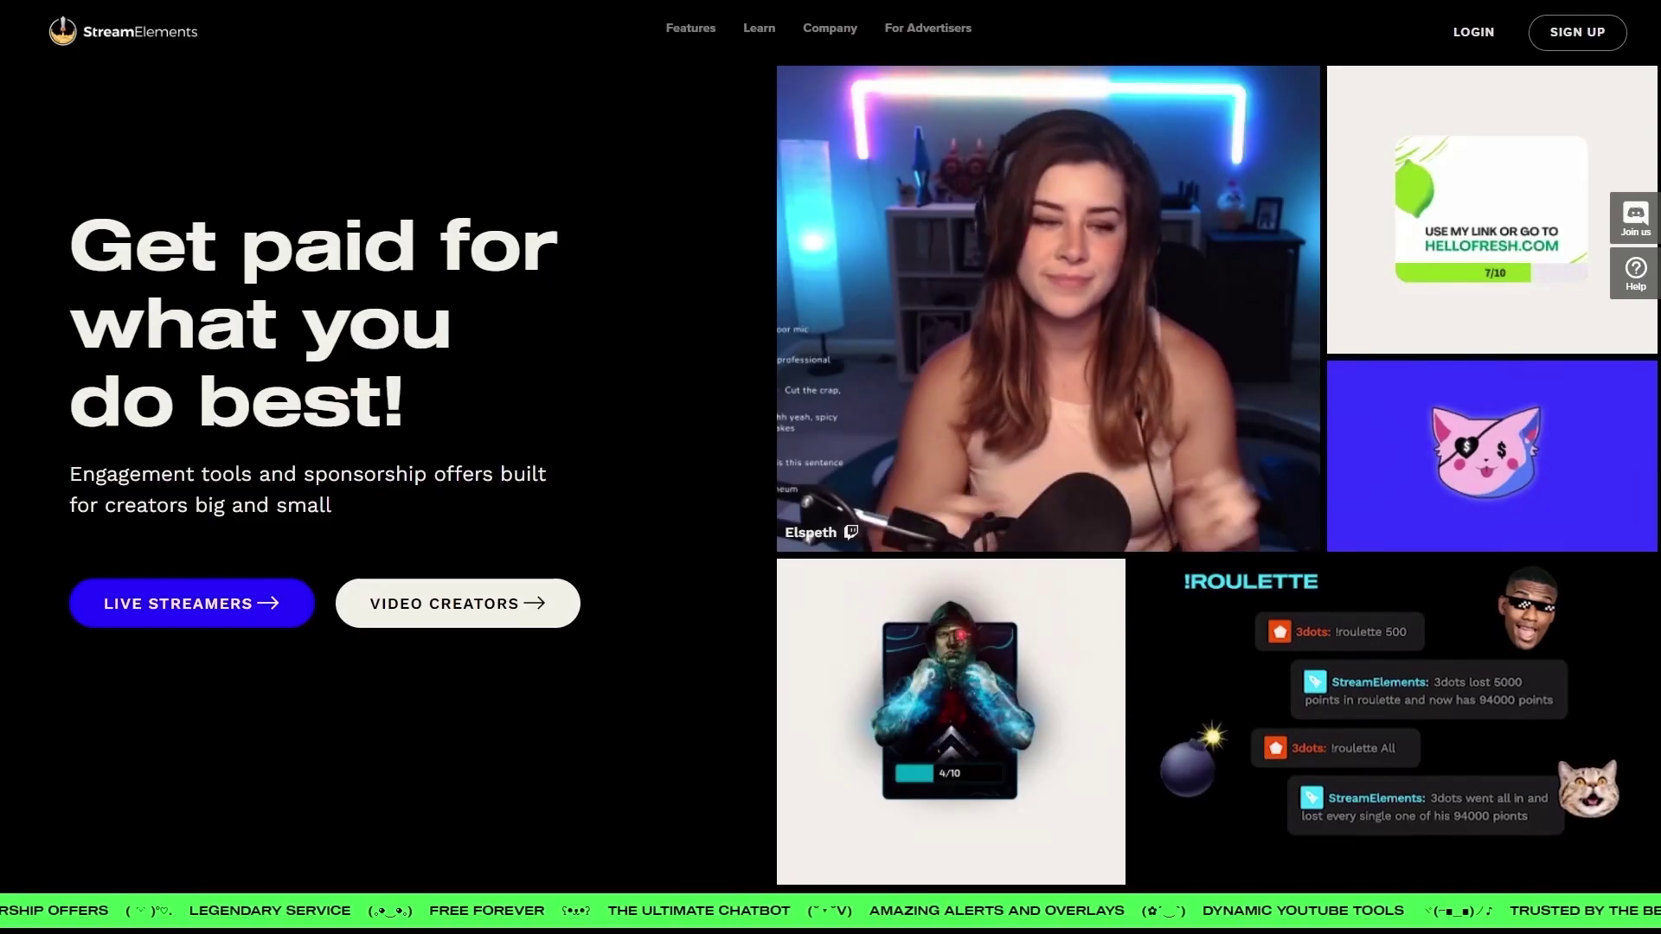
Log in via Twitch, go to Revenue > Sponsorships and view the World of Warships campaign.
{"action": "left_click", "coordinate": [1472, 32]}
{"action": "left_click", "coordinate": [832, 412]}
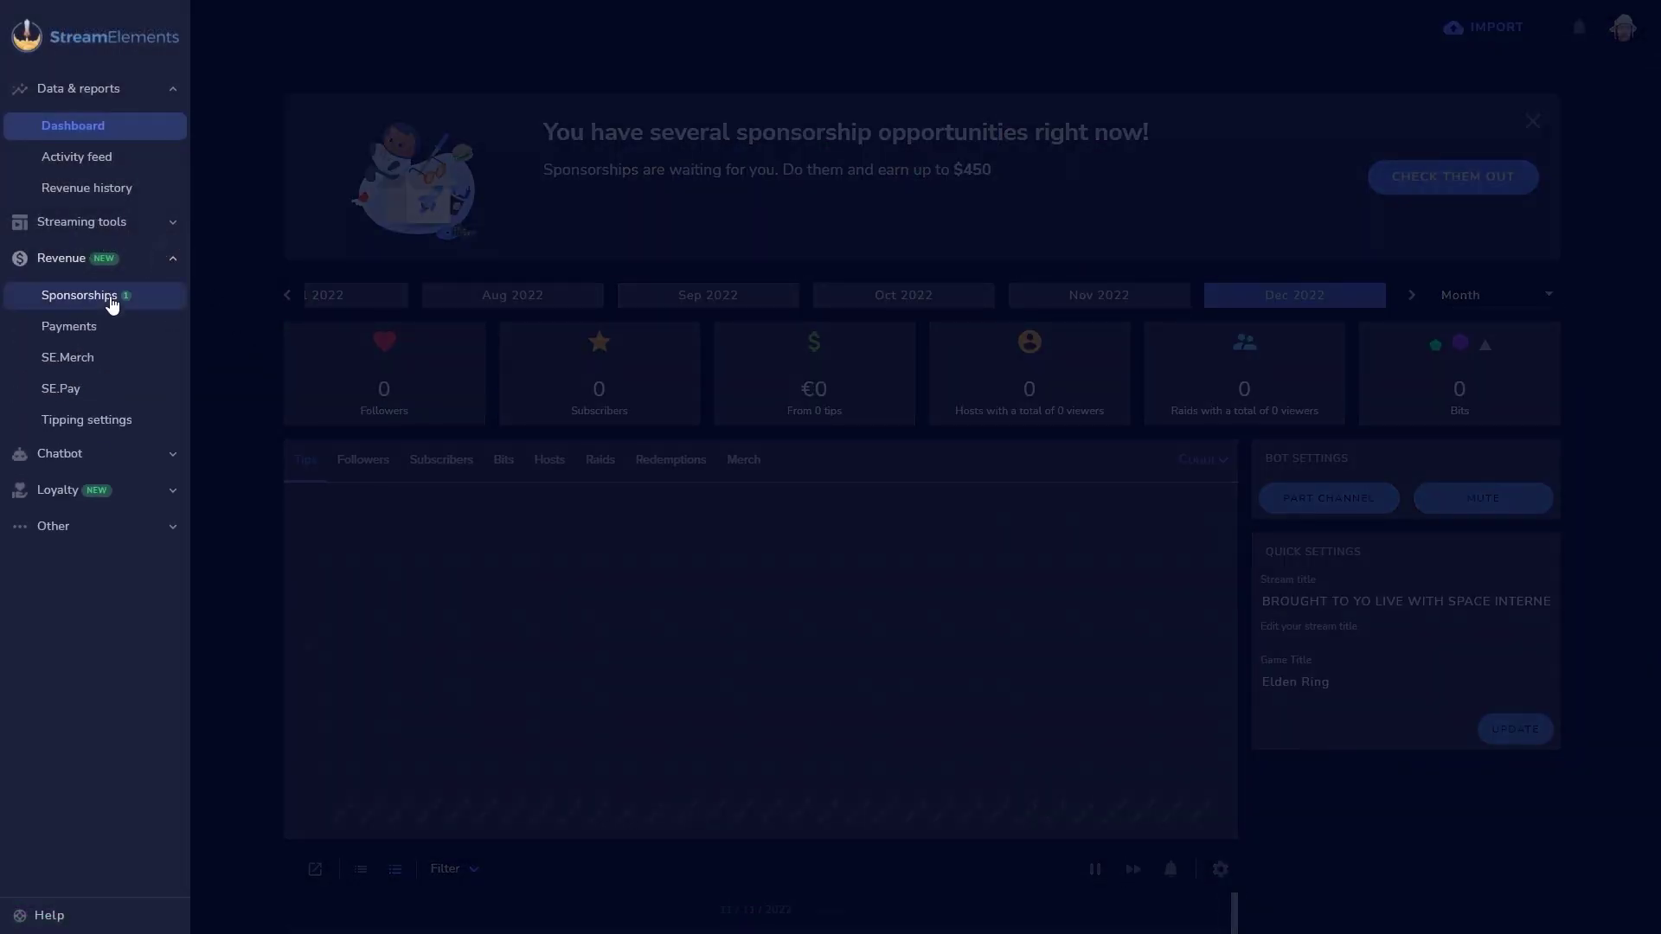
{"action": "left_click", "coordinate": [111, 297]}
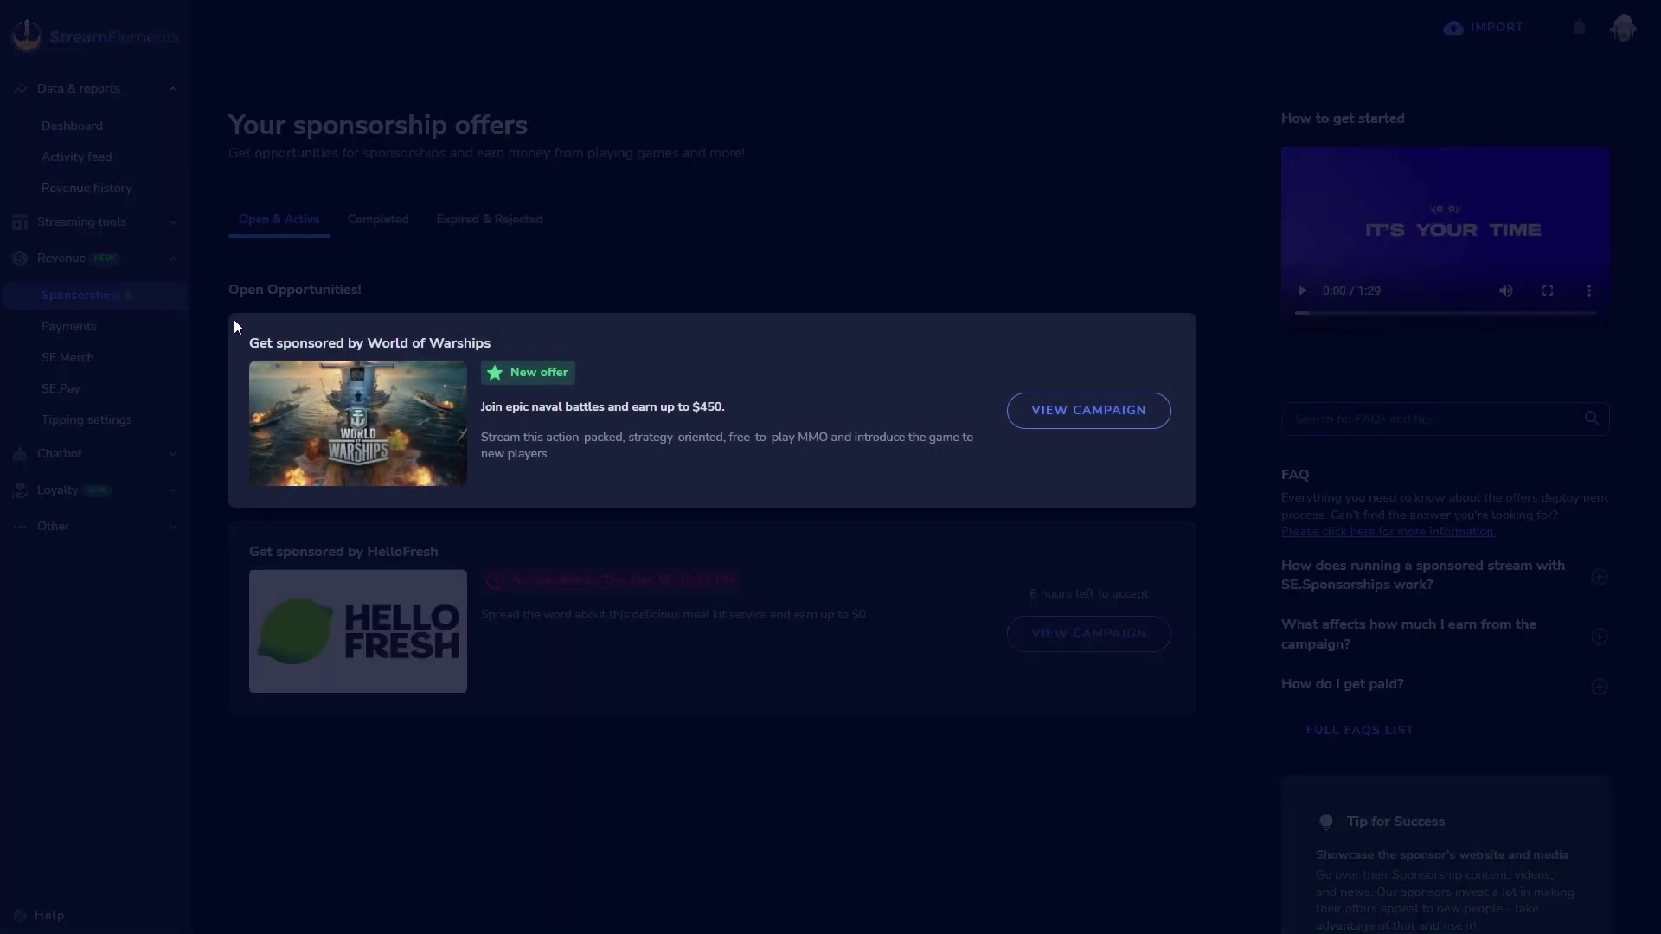
{"action": "left_click", "coordinate": [1039, 412]}
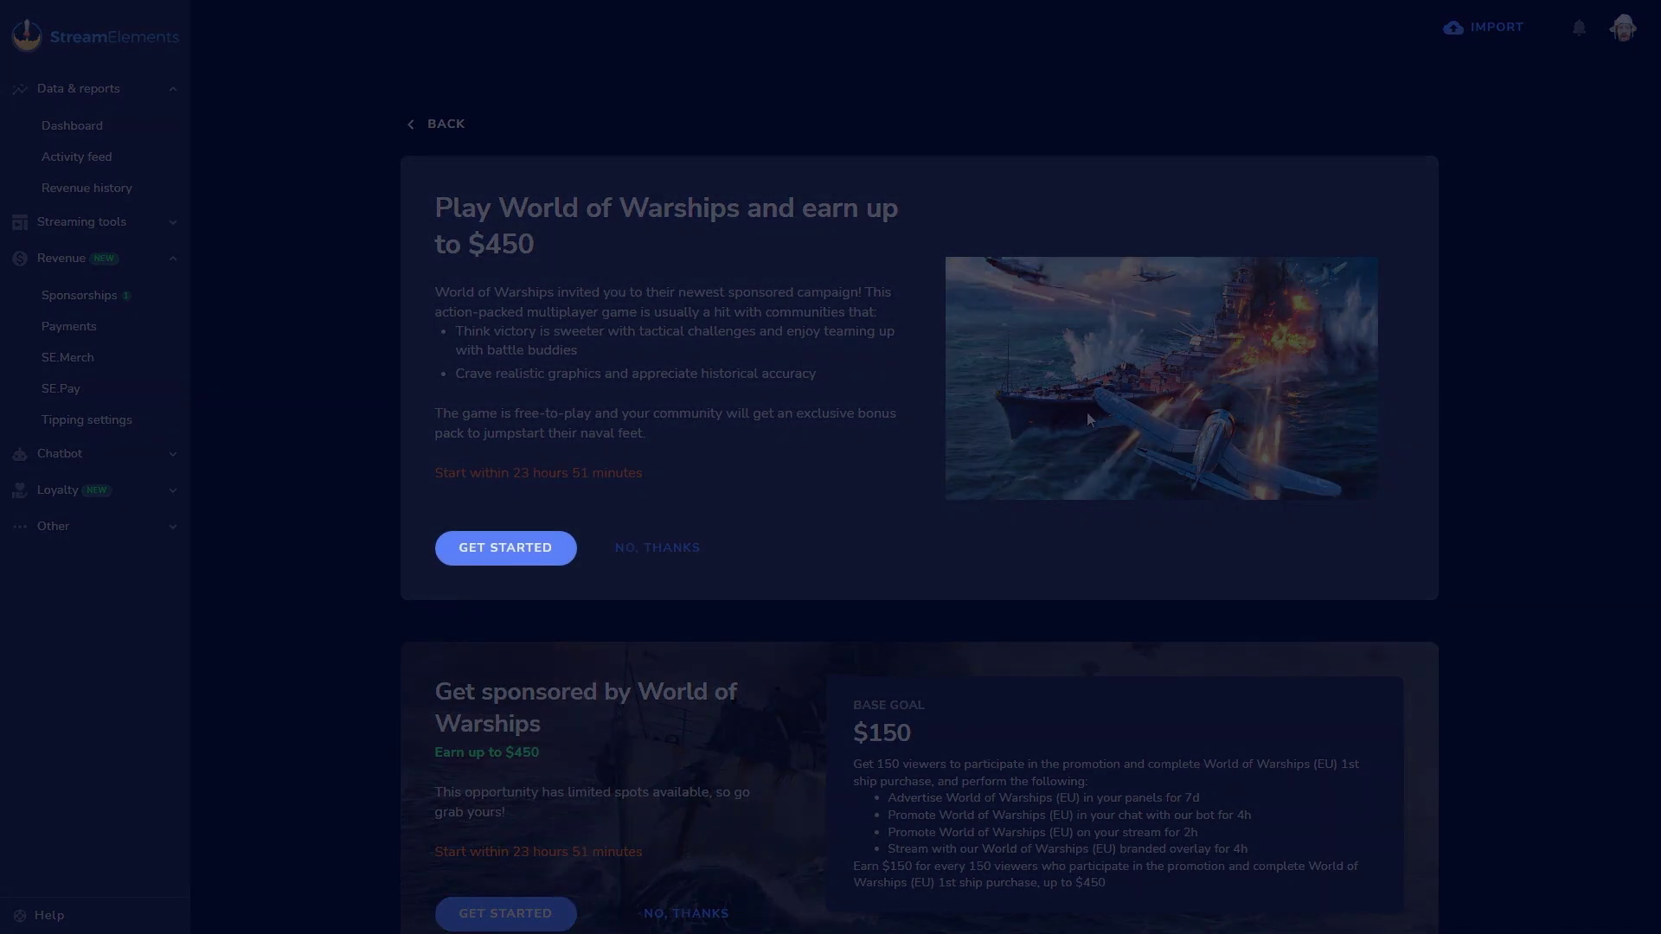
{"action": "scroll", "coordinate": [1489, 290], "scroll_direction": "down", "scroll_amount": 2}
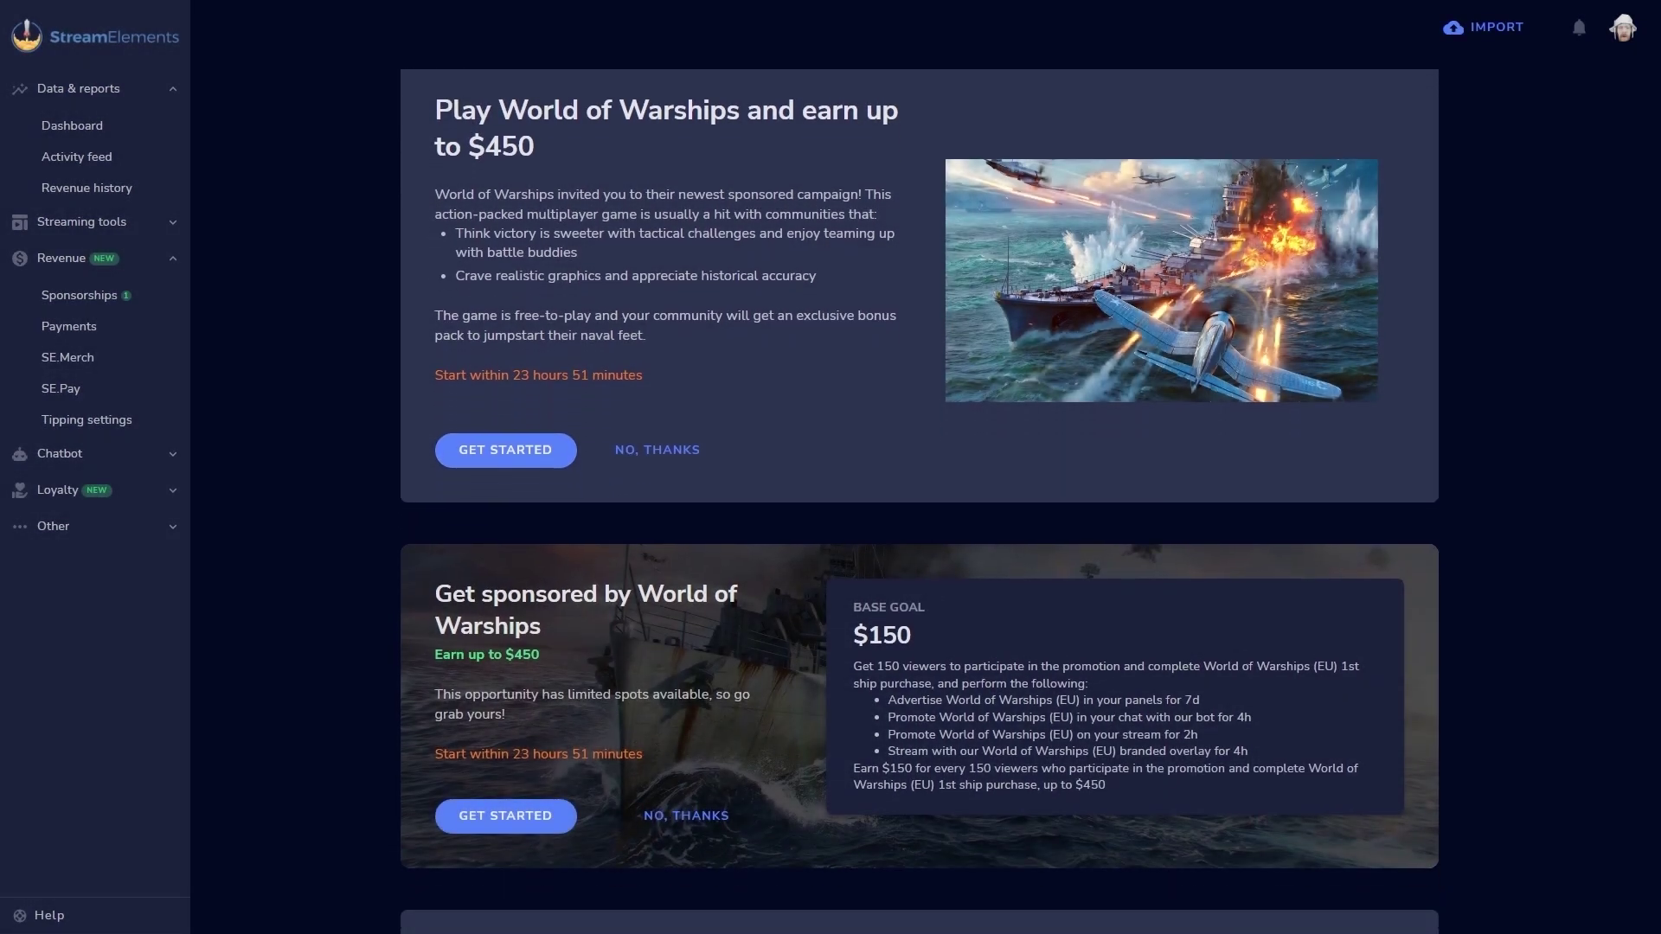
{"action": "scroll", "coordinate": [1489, 290], "scroll_direction": "down", "scroll_amount": 3}
{"action": "scroll", "coordinate": [920, 501], "scroll_direction": "down", "scroll_amount": 2}
{"action": "scroll", "coordinate": [918, 501], "scroll_direction": "down", "scroll_amount": 2}
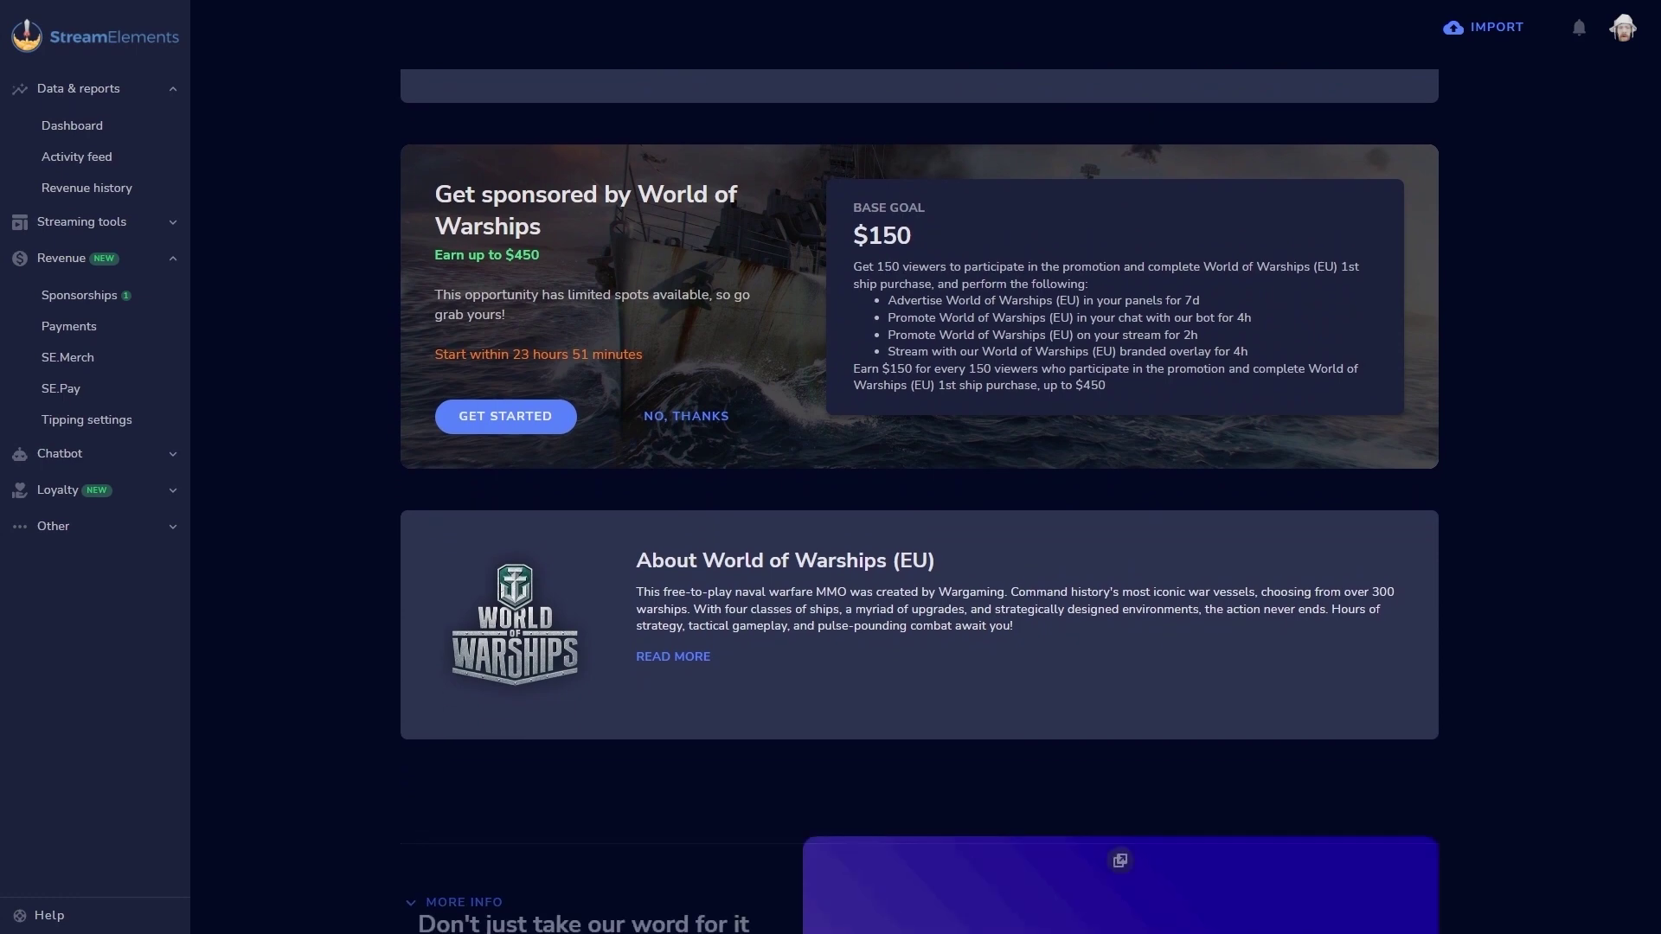
{"action": "scroll", "coordinate": [919, 501], "scroll_direction": "down", "scroll_amount": 3}
{"action": "scroll", "coordinate": [1439, 595], "scroll_direction": "down", "scroll_amount": 3}
{"action": "scroll", "coordinate": [1440, 594], "scroll_direction": "down", "scroll_amount": 1}
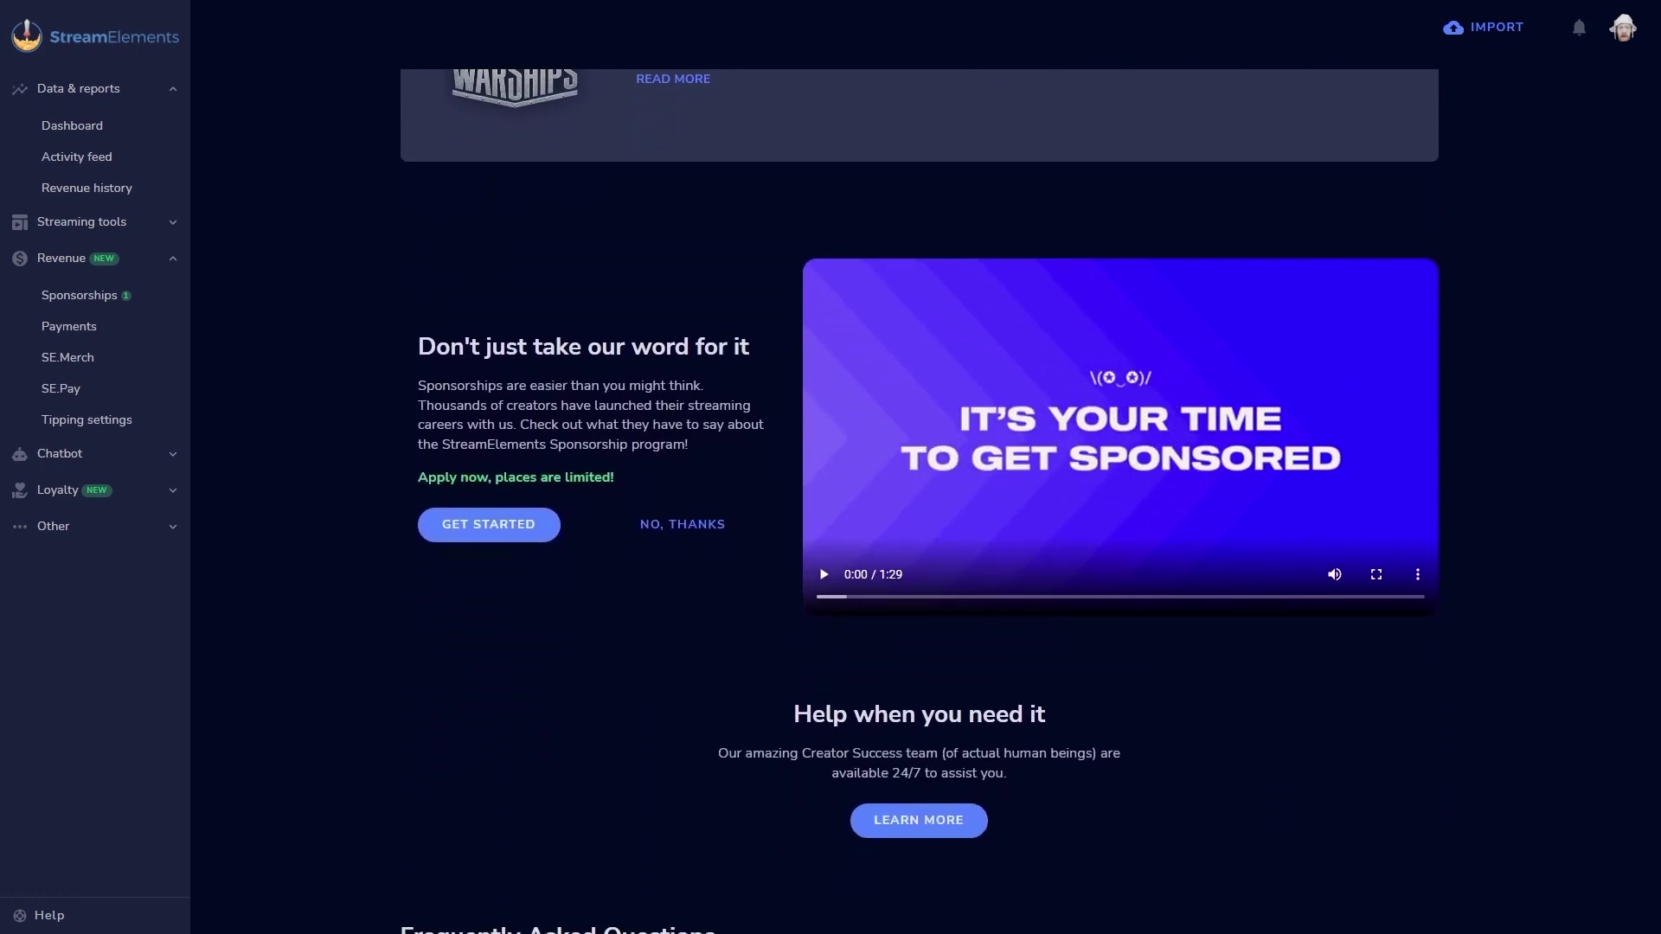
{"action": "scroll", "coordinate": [1440, 595], "scroll_direction": "down", "scroll_amount": 1}
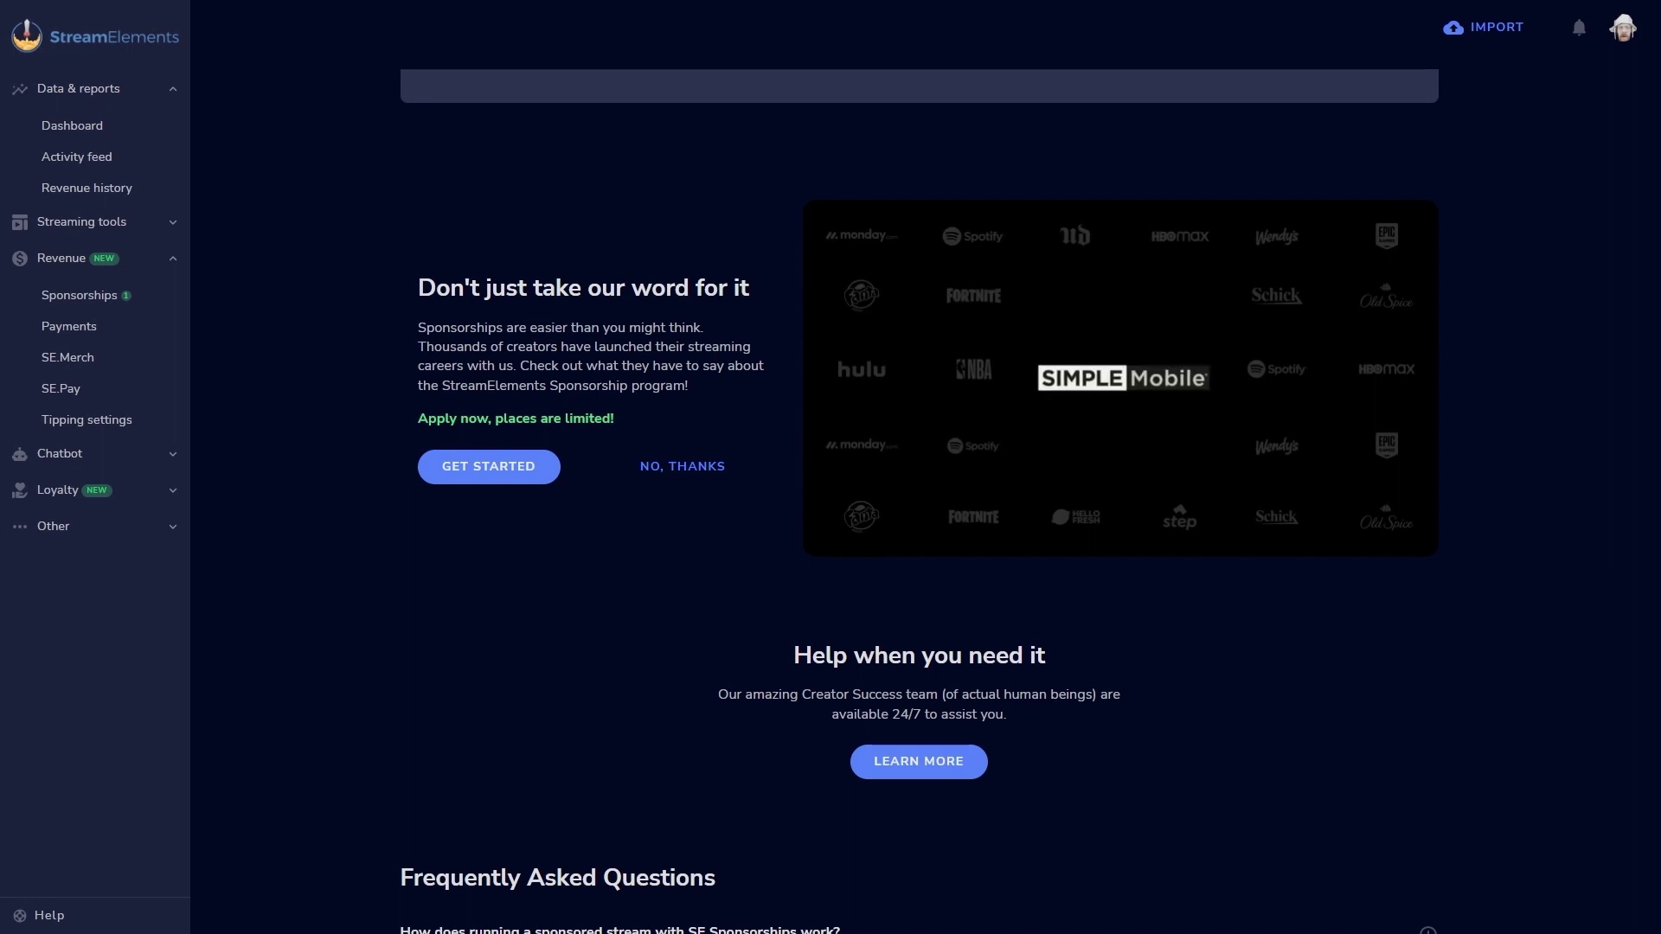
{"action": "scroll", "coordinate": [919, 502], "scroll_direction": "down", "scroll_amount": 2}
{"action": "scroll", "coordinate": [919, 501], "scroll_direction": "down", "scroll_amount": 2}
{"action": "scroll", "coordinate": [919, 502], "scroll_direction": "down", "scroll_amount": 1}
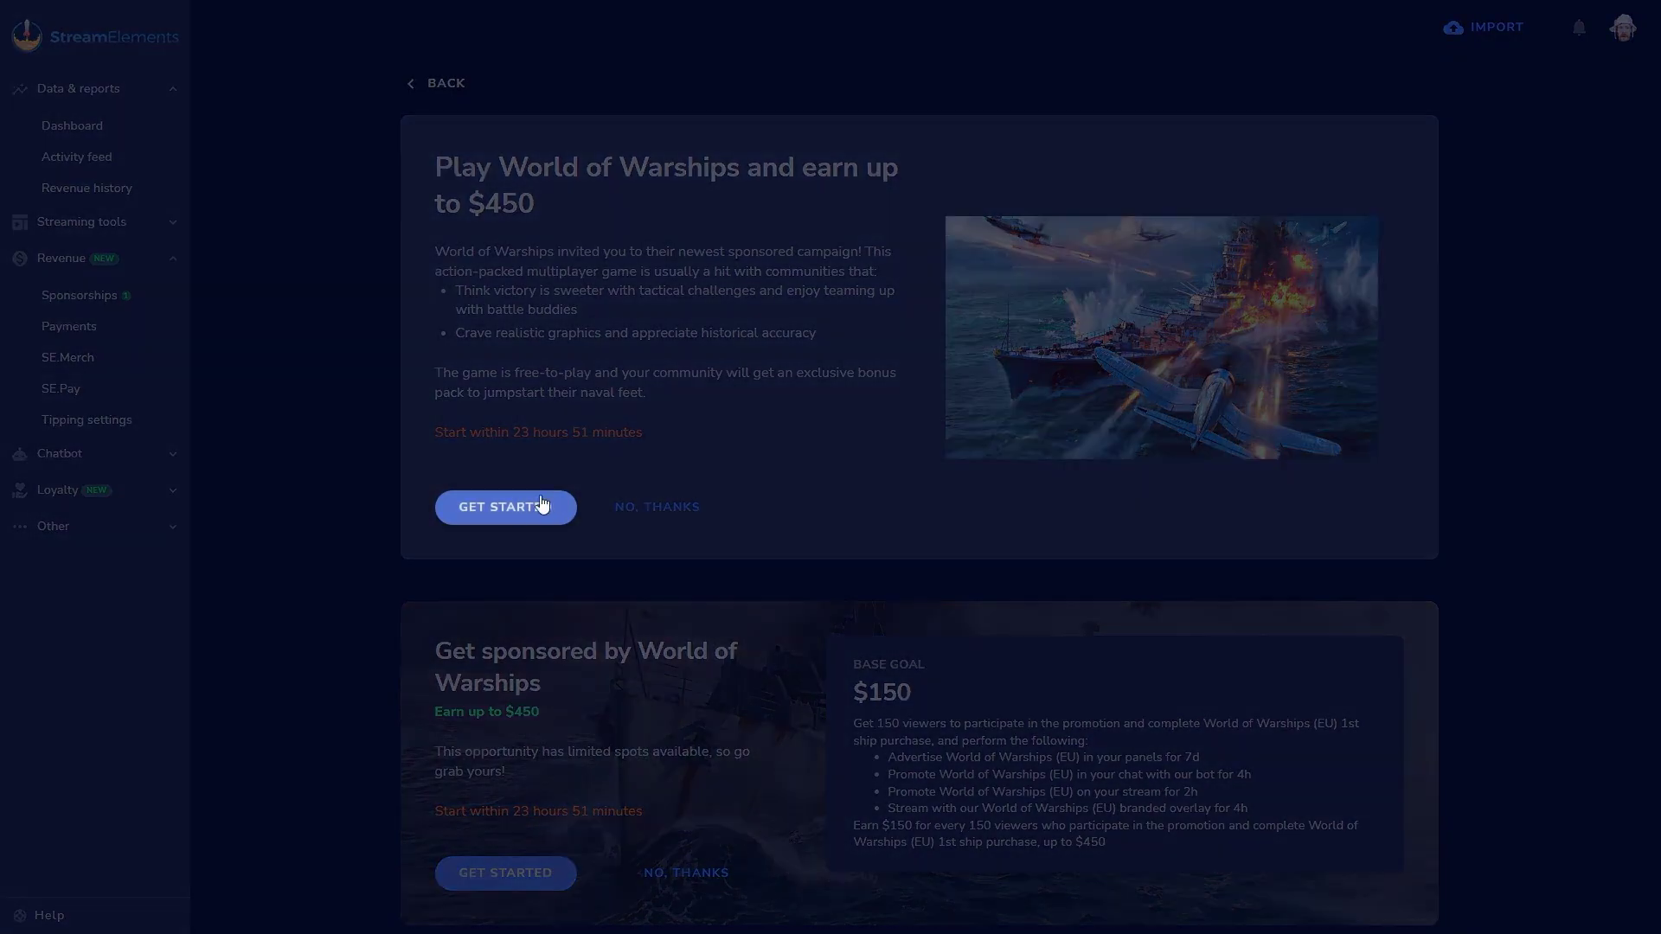
Get started on the campaign, read its terms and conditions and accept them.
{"action": "left_click", "coordinate": [503, 506]}
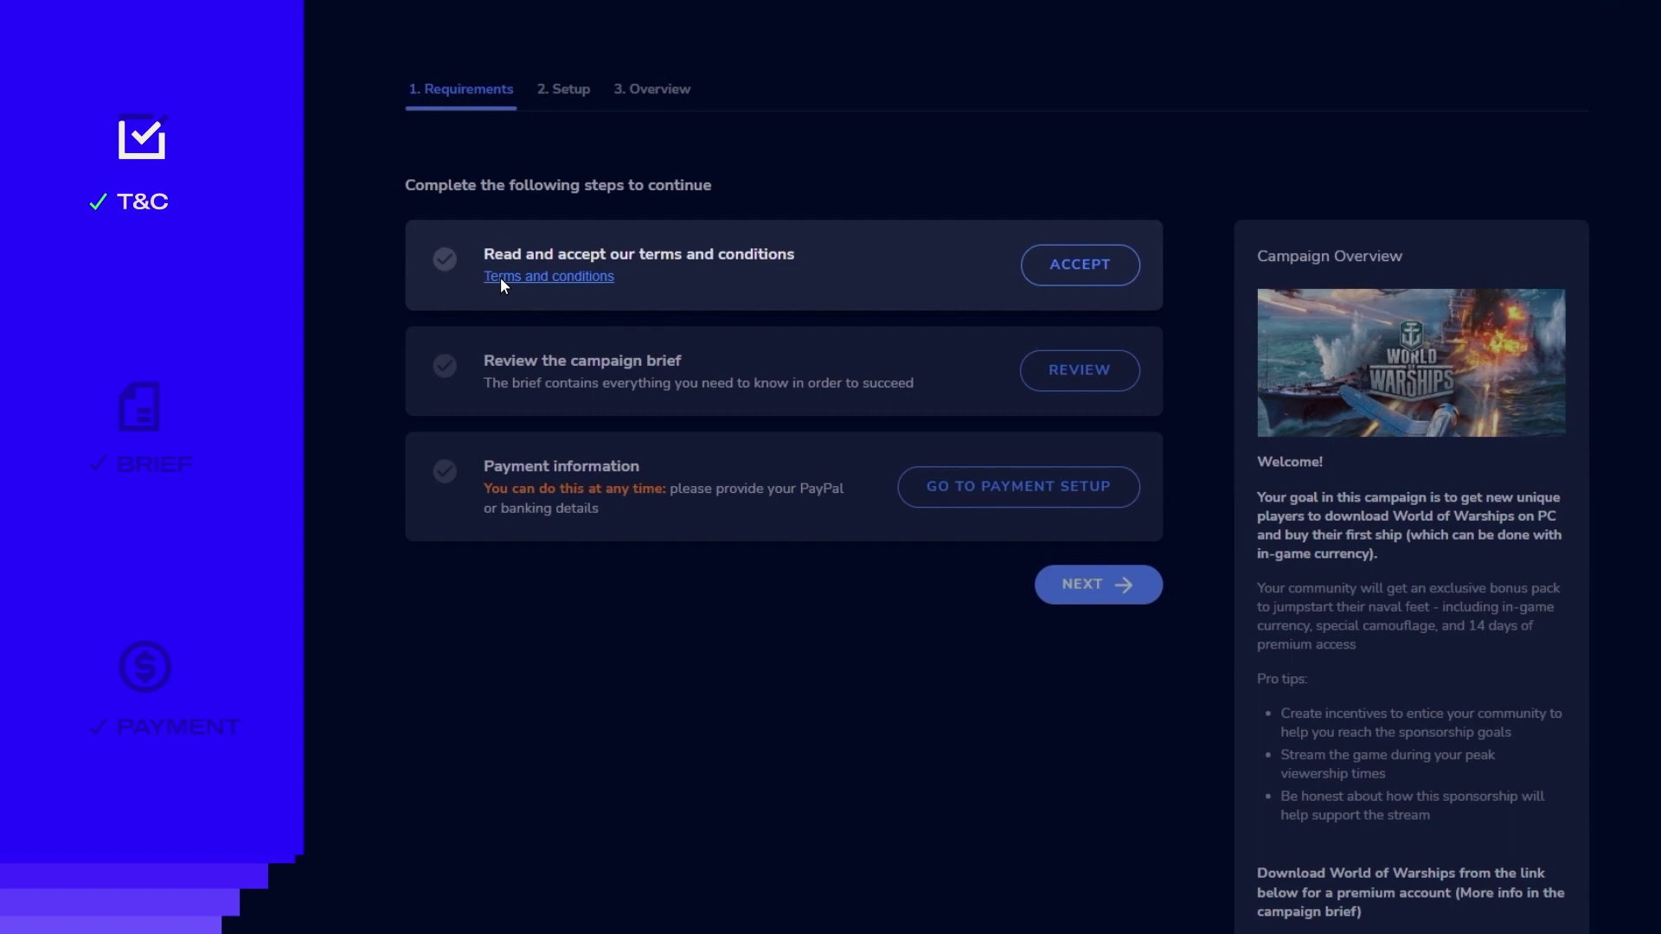
{"action": "left_click", "coordinate": [552, 277]}
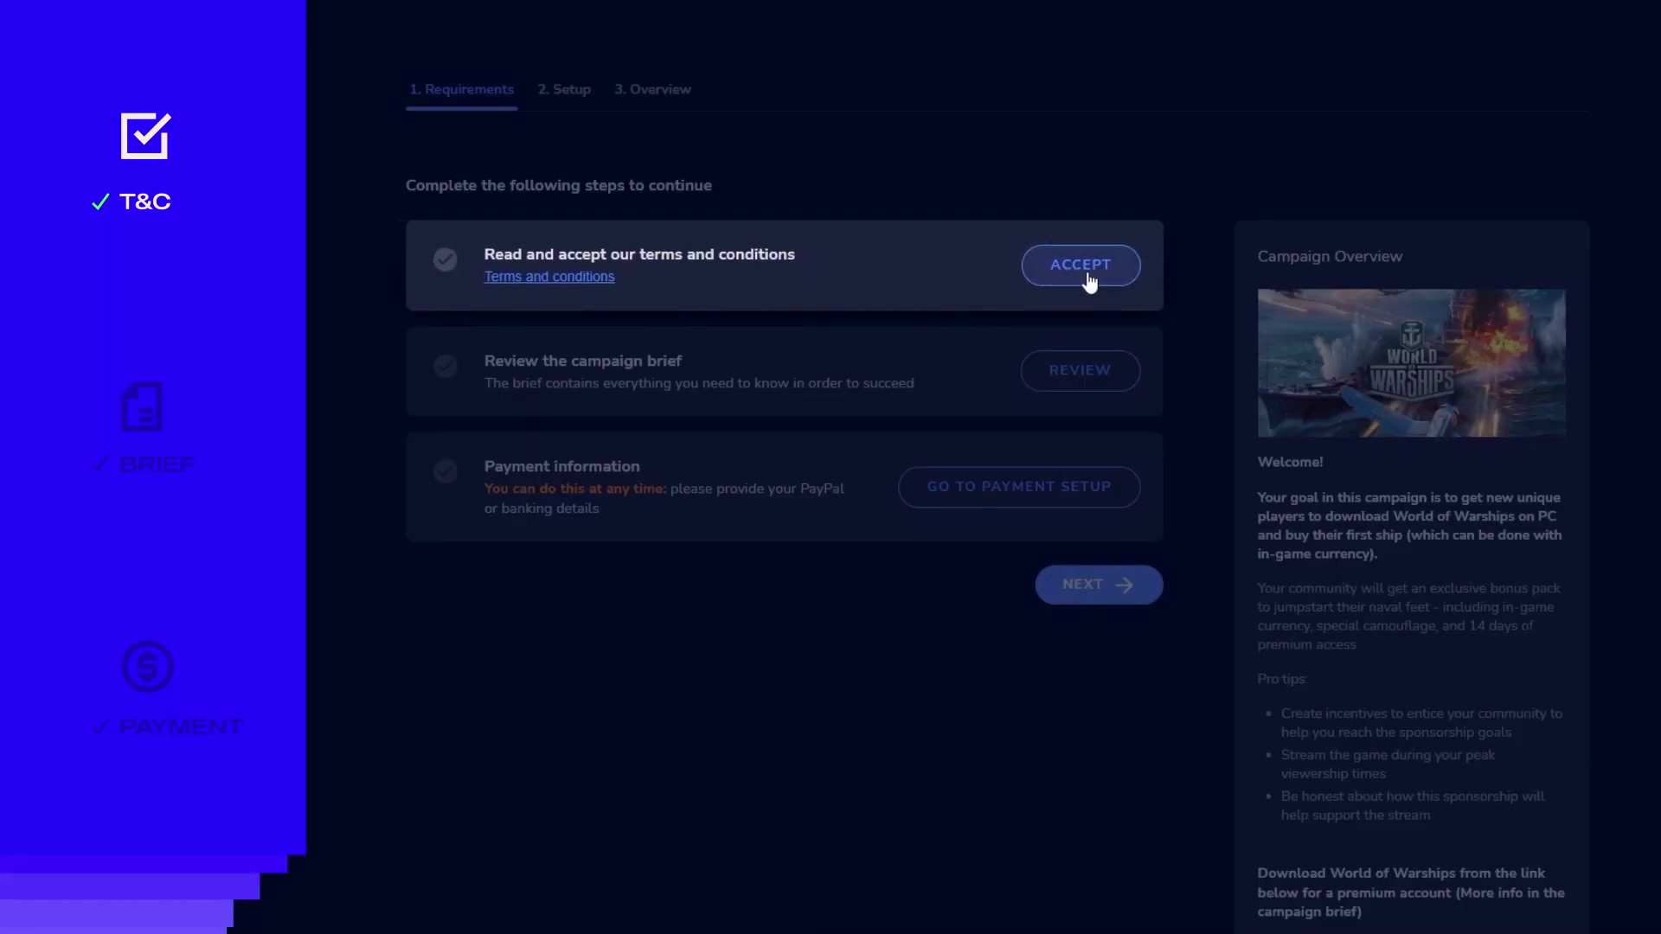
{"action": "left_click", "coordinate": [1089, 281]}
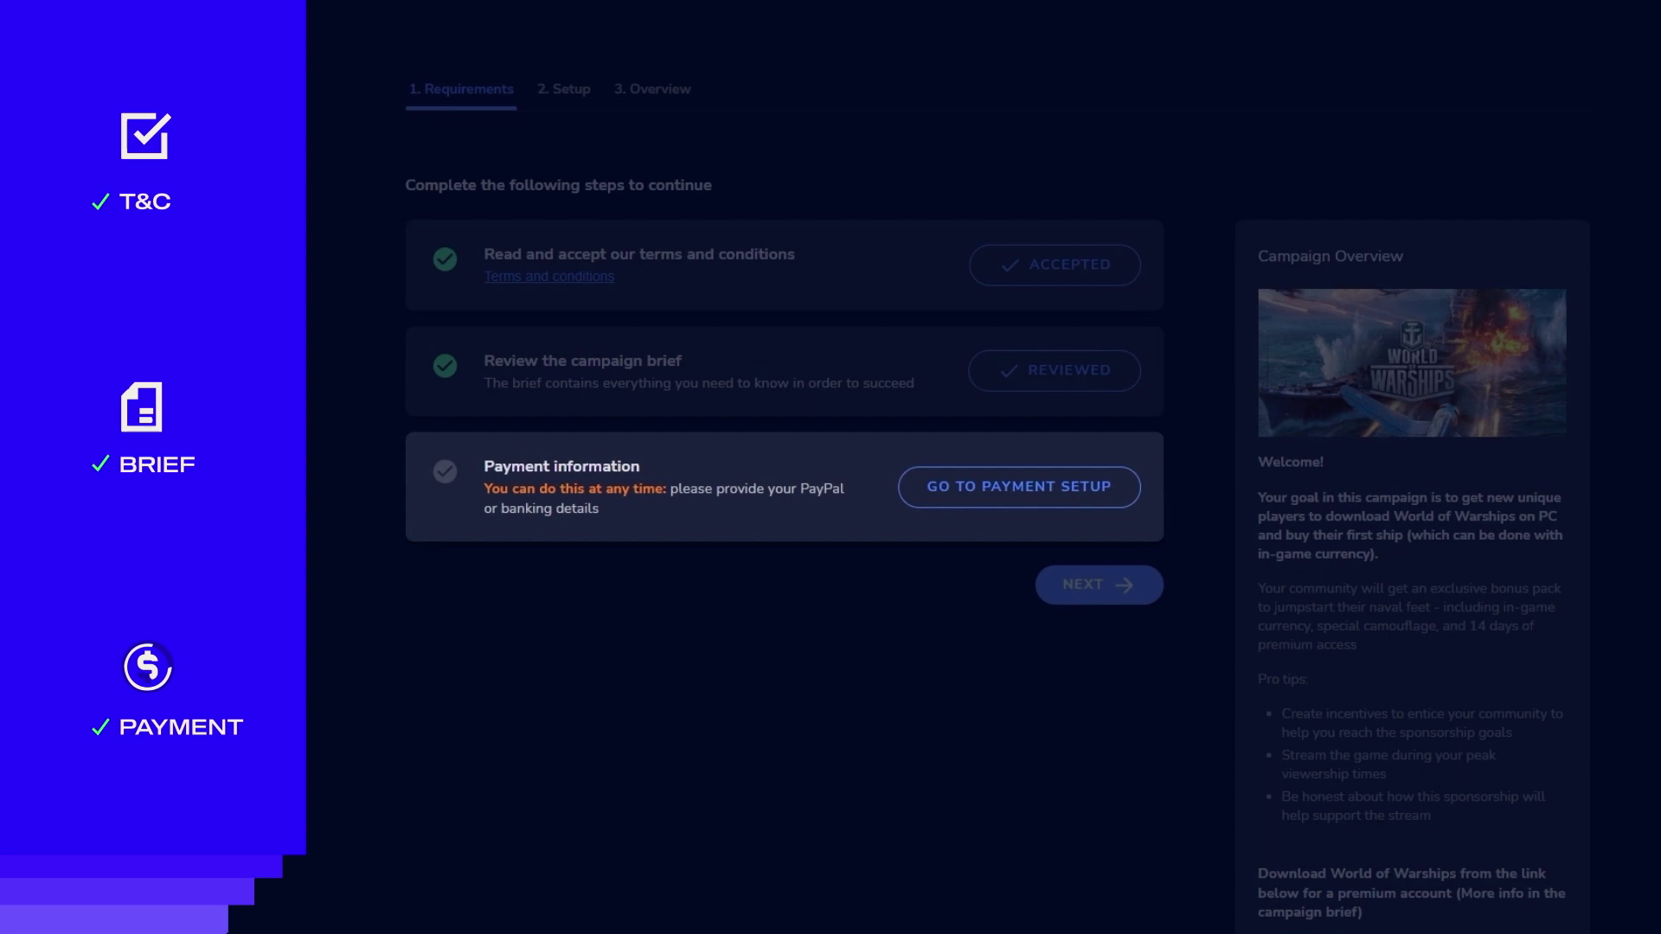
{"action": "left_click", "coordinate": [1085, 501]}
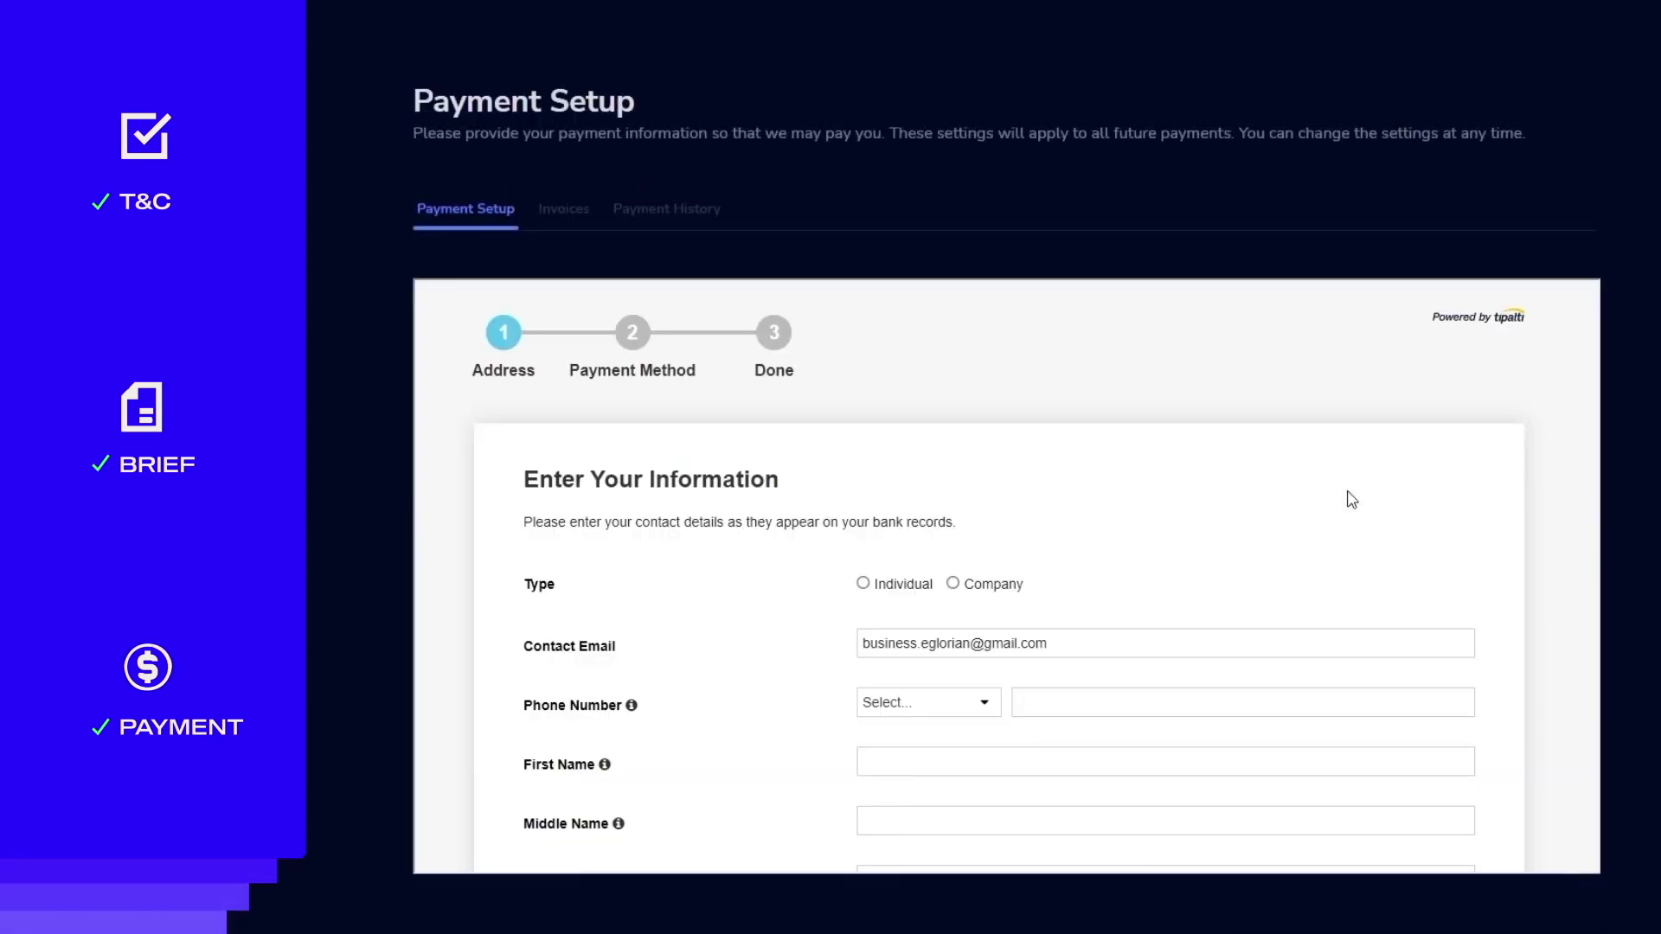
{"action": "scroll", "coordinate": [1000, 576], "scroll_direction": "down", "scroll_amount": 1}
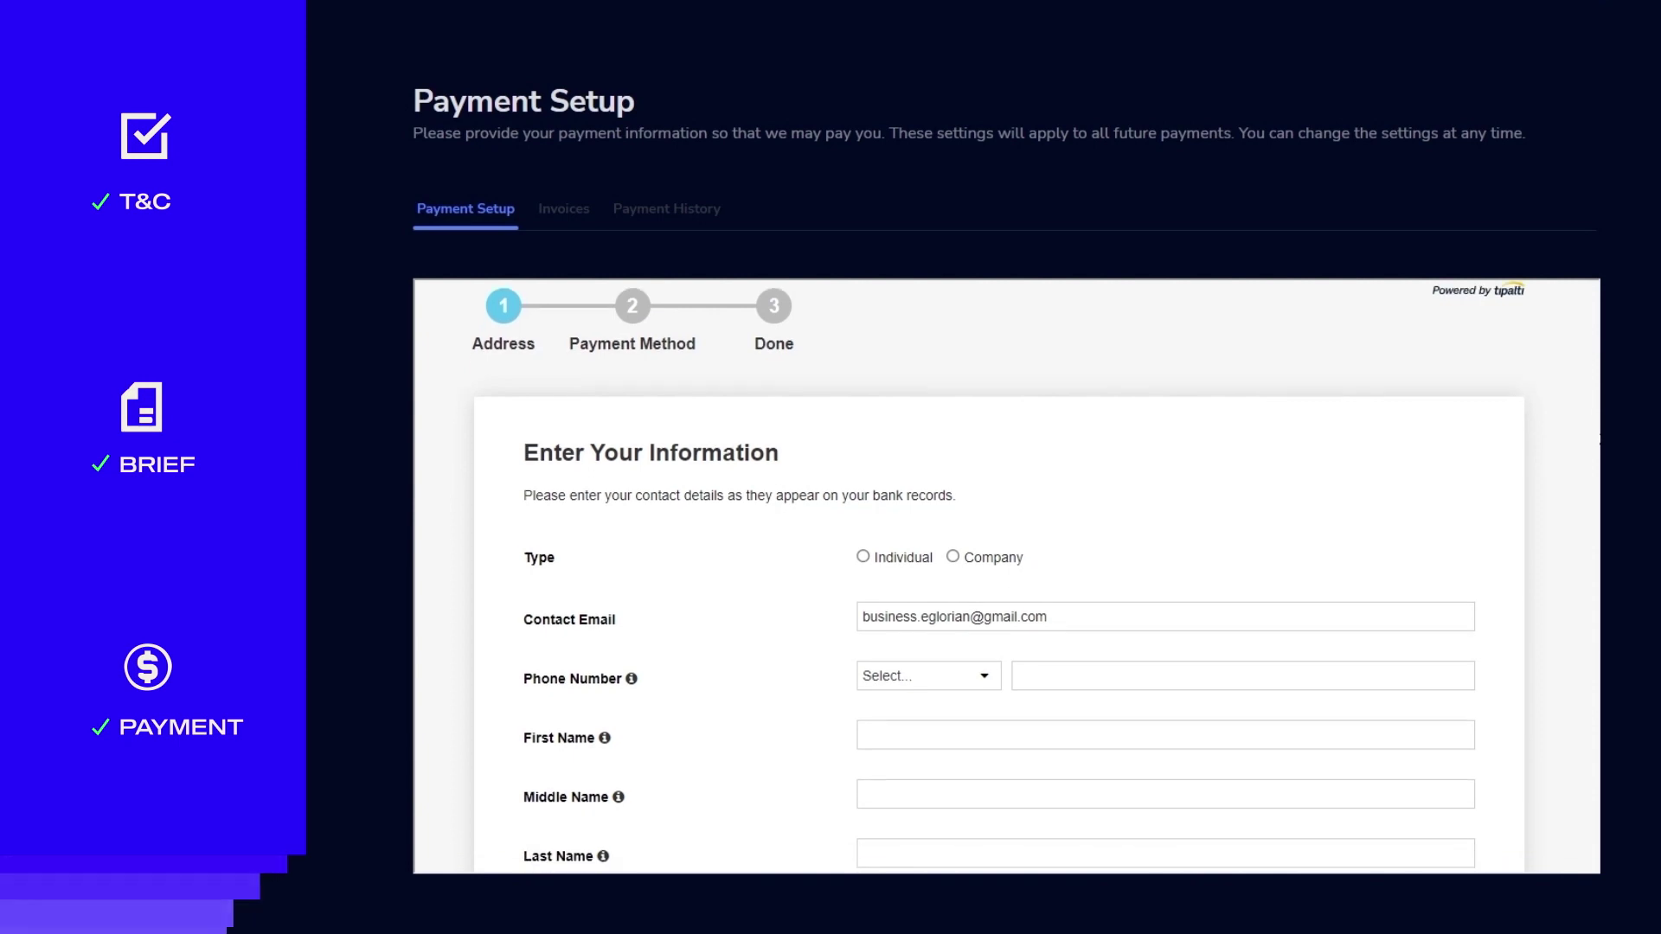
{"action": "scroll", "coordinate": [1000, 576], "scroll_direction": "down", "scroll_amount": 2}
{"action": "scroll", "coordinate": [1000, 576], "scroll_direction": "down", "scroll_amount": 1}
{"action": "scroll", "coordinate": [999, 576], "scroll_direction": "down", "scroll_amount": 2}
{"action": "scroll", "coordinate": [999, 577], "scroll_direction": "down", "scroll_amount": 2}
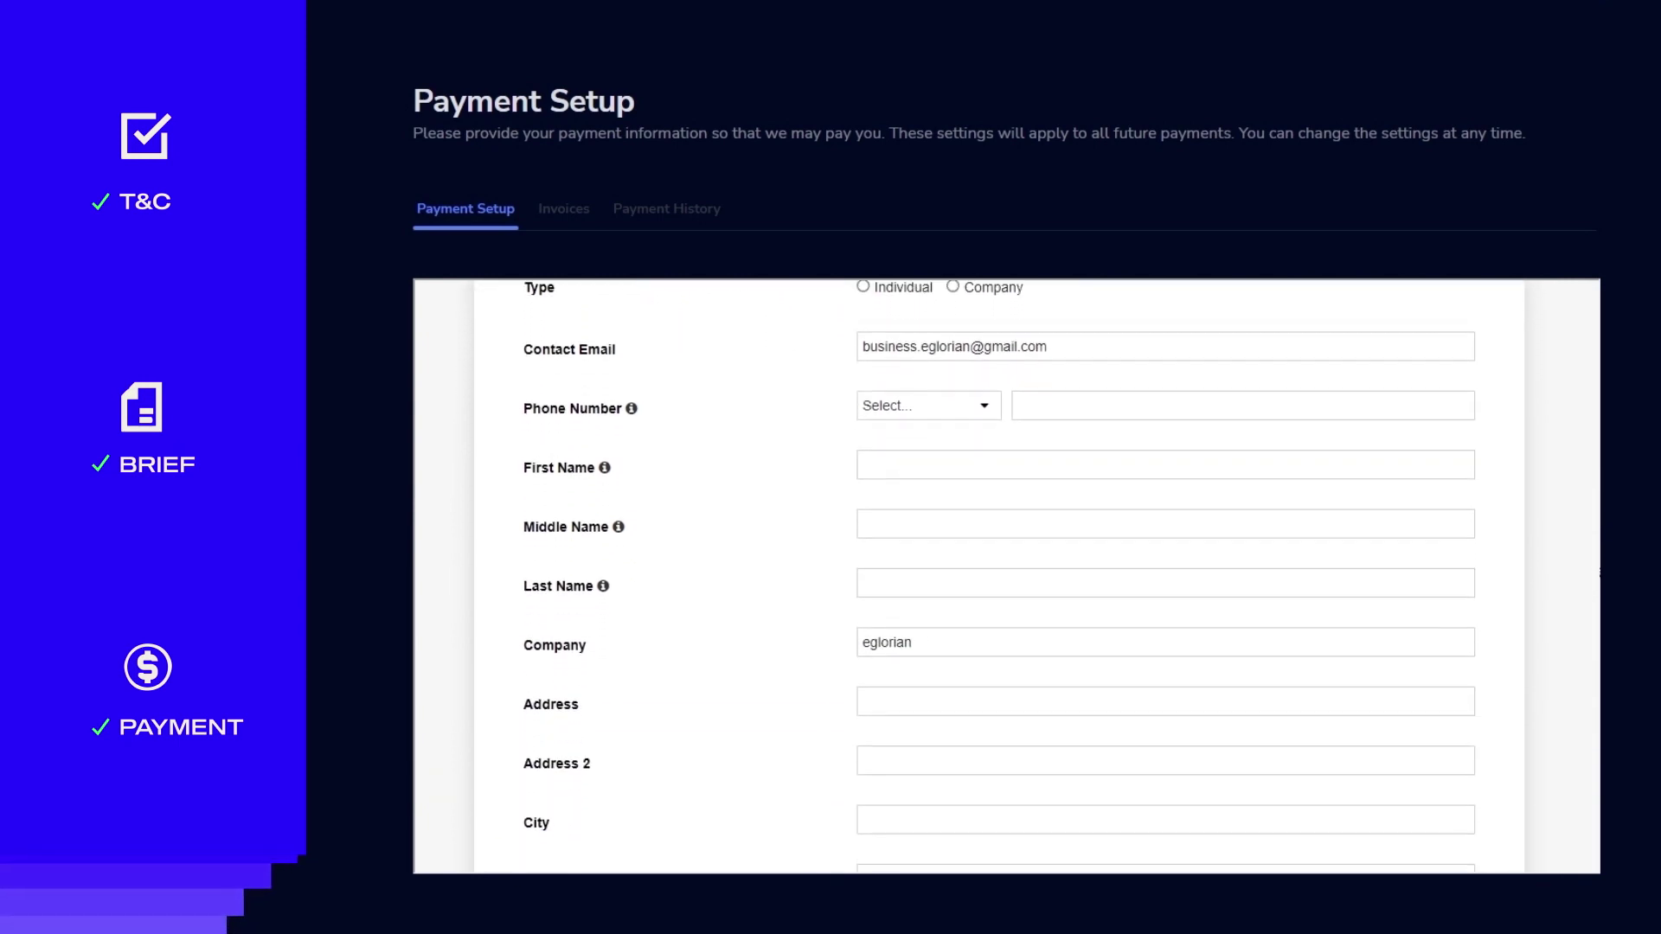
{"action": "scroll", "coordinate": [1000, 577], "scroll_direction": "down", "scroll_amount": 2}
{"action": "scroll", "coordinate": [999, 576], "scroll_direction": "down", "scroll_amount": 2}
{"action": "scroll", "coordinate": [1000, 577], "scroll_direction": "down", "scroll_amount": 2}
{"action": "scroll", "coordinate": [1000, 577], "scroll_direction": "down", "scroll_amount": 2}
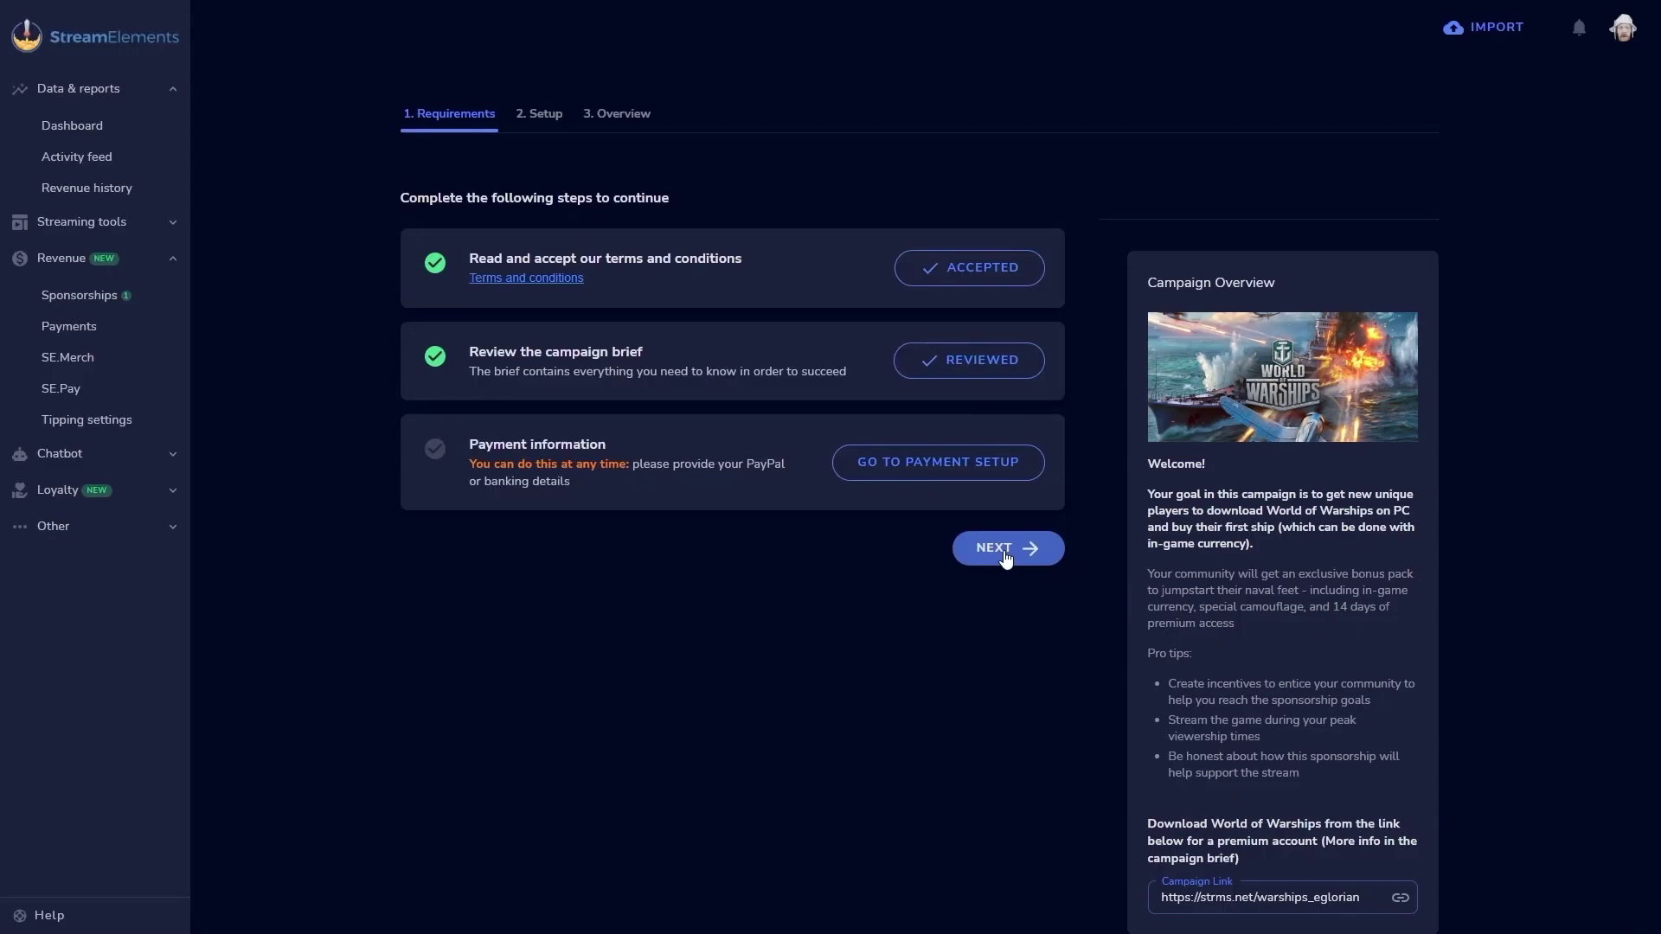
Advance from the Requirements page to the campaign's Setup step.
{"action": "left_click", "coordinate": [1004, 551]}
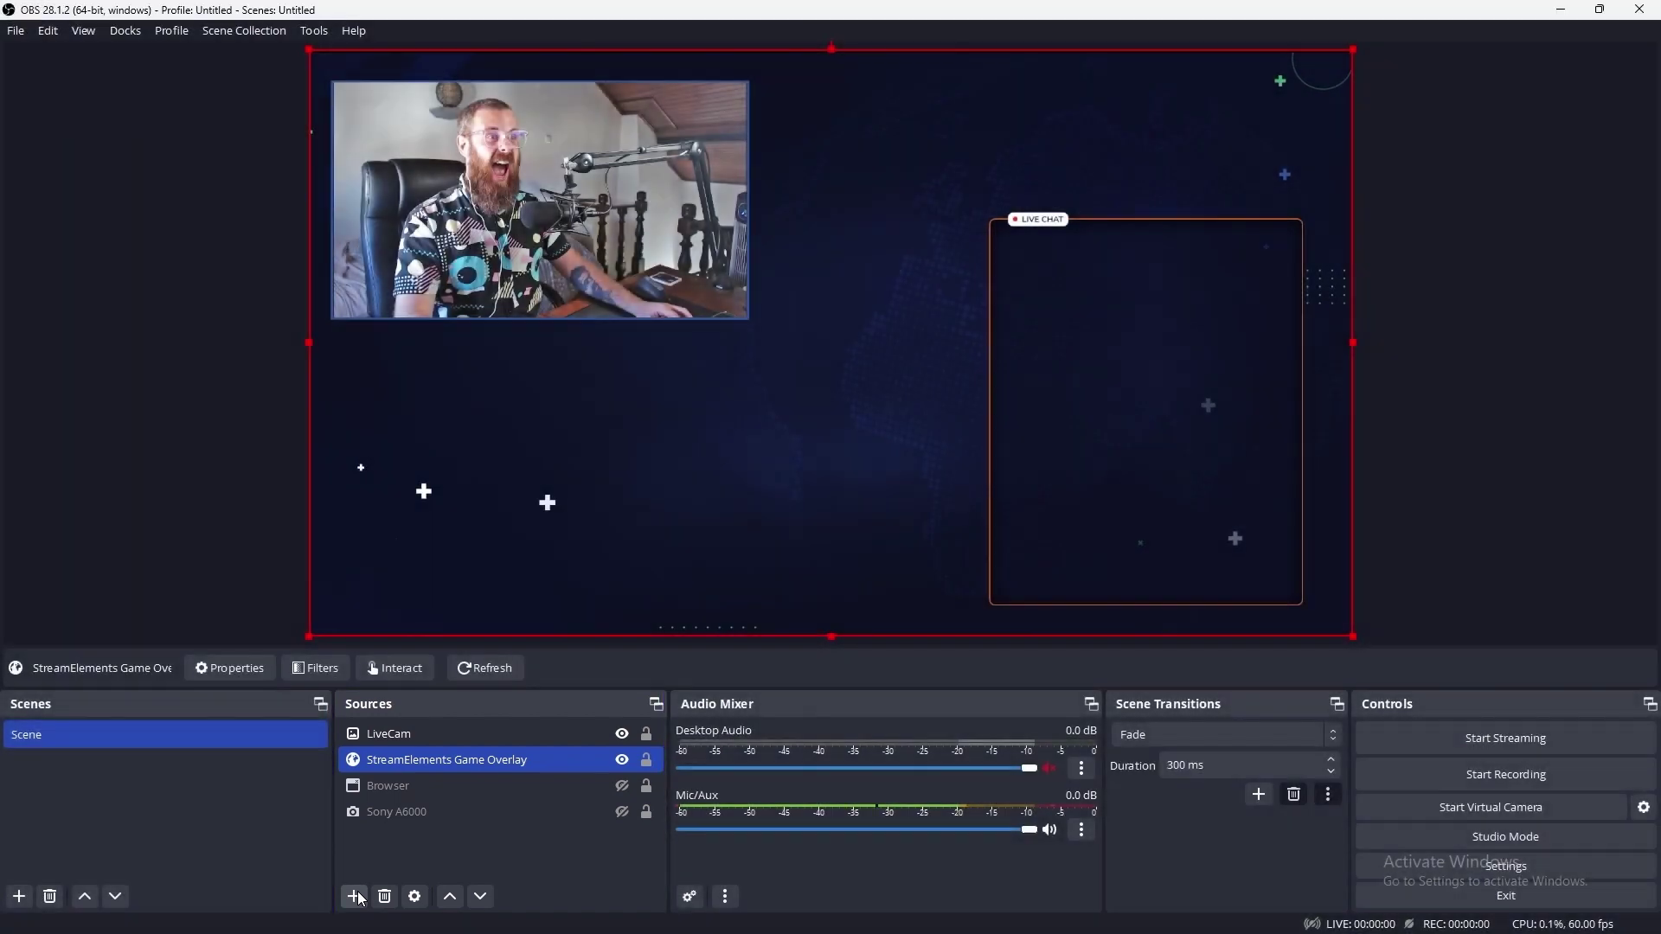
Add a browser source named StreamElements Sponsorship with the pasted overlay address.
{"action": "left_click", "coordinate": [355, 896]}
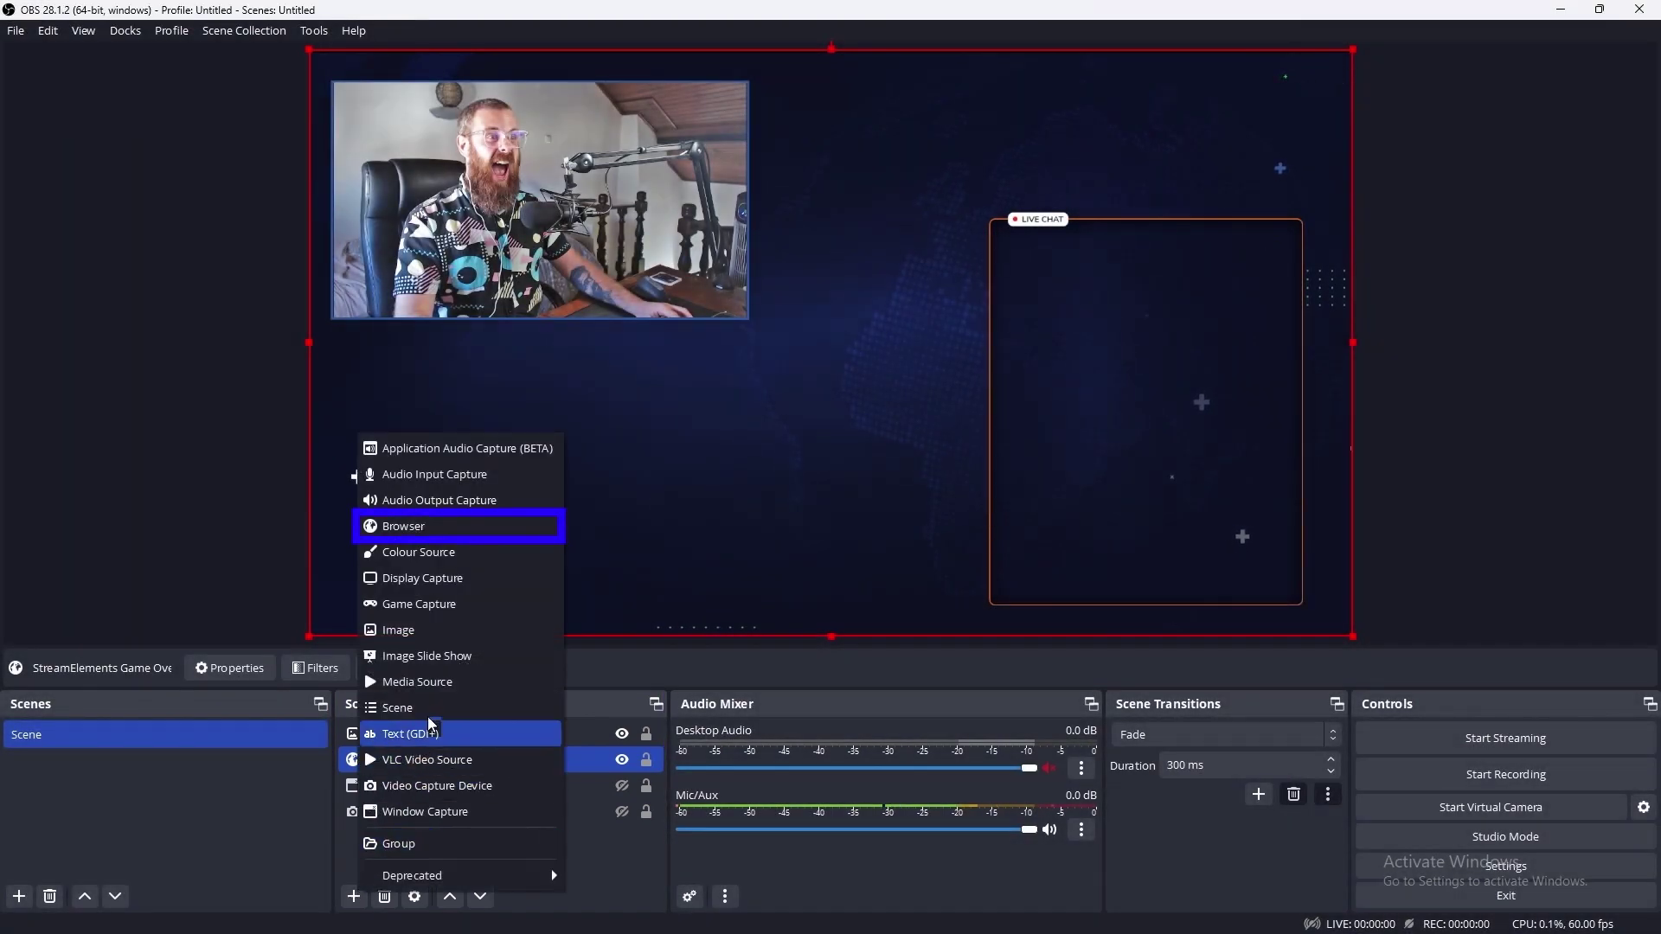
{"action": "left_click", "coordinate": [415, 526]}
{"action": "type", "text": "StreamElements Sponsorship"}
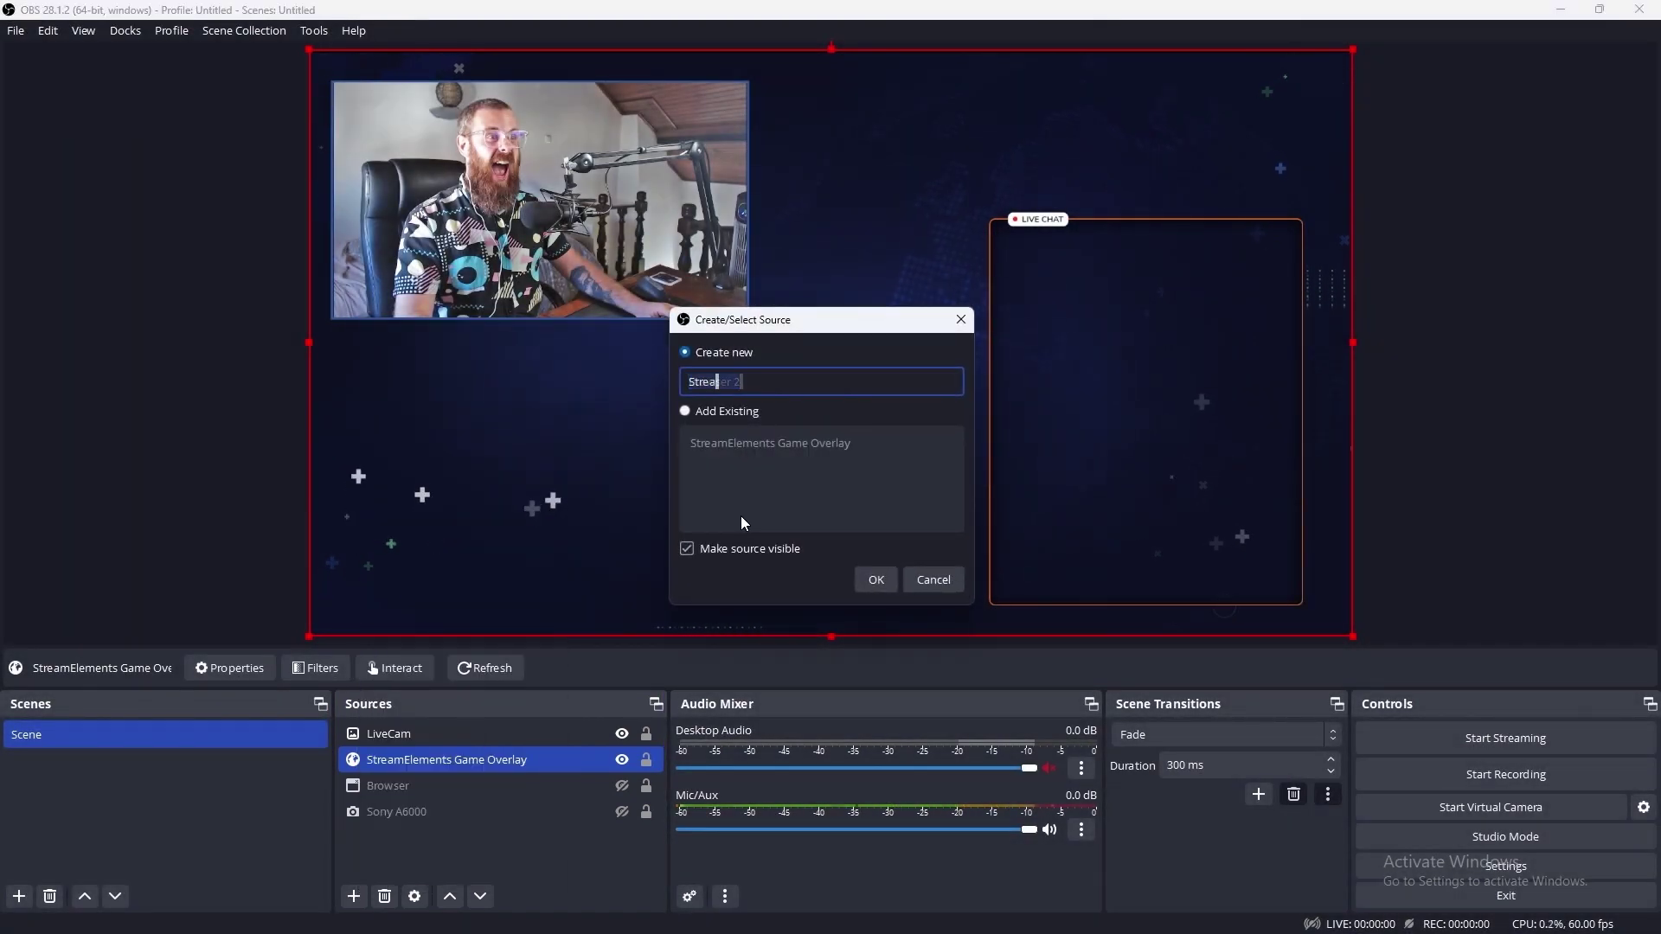
{"action": "left_click", "coordinate": [877, 578]}
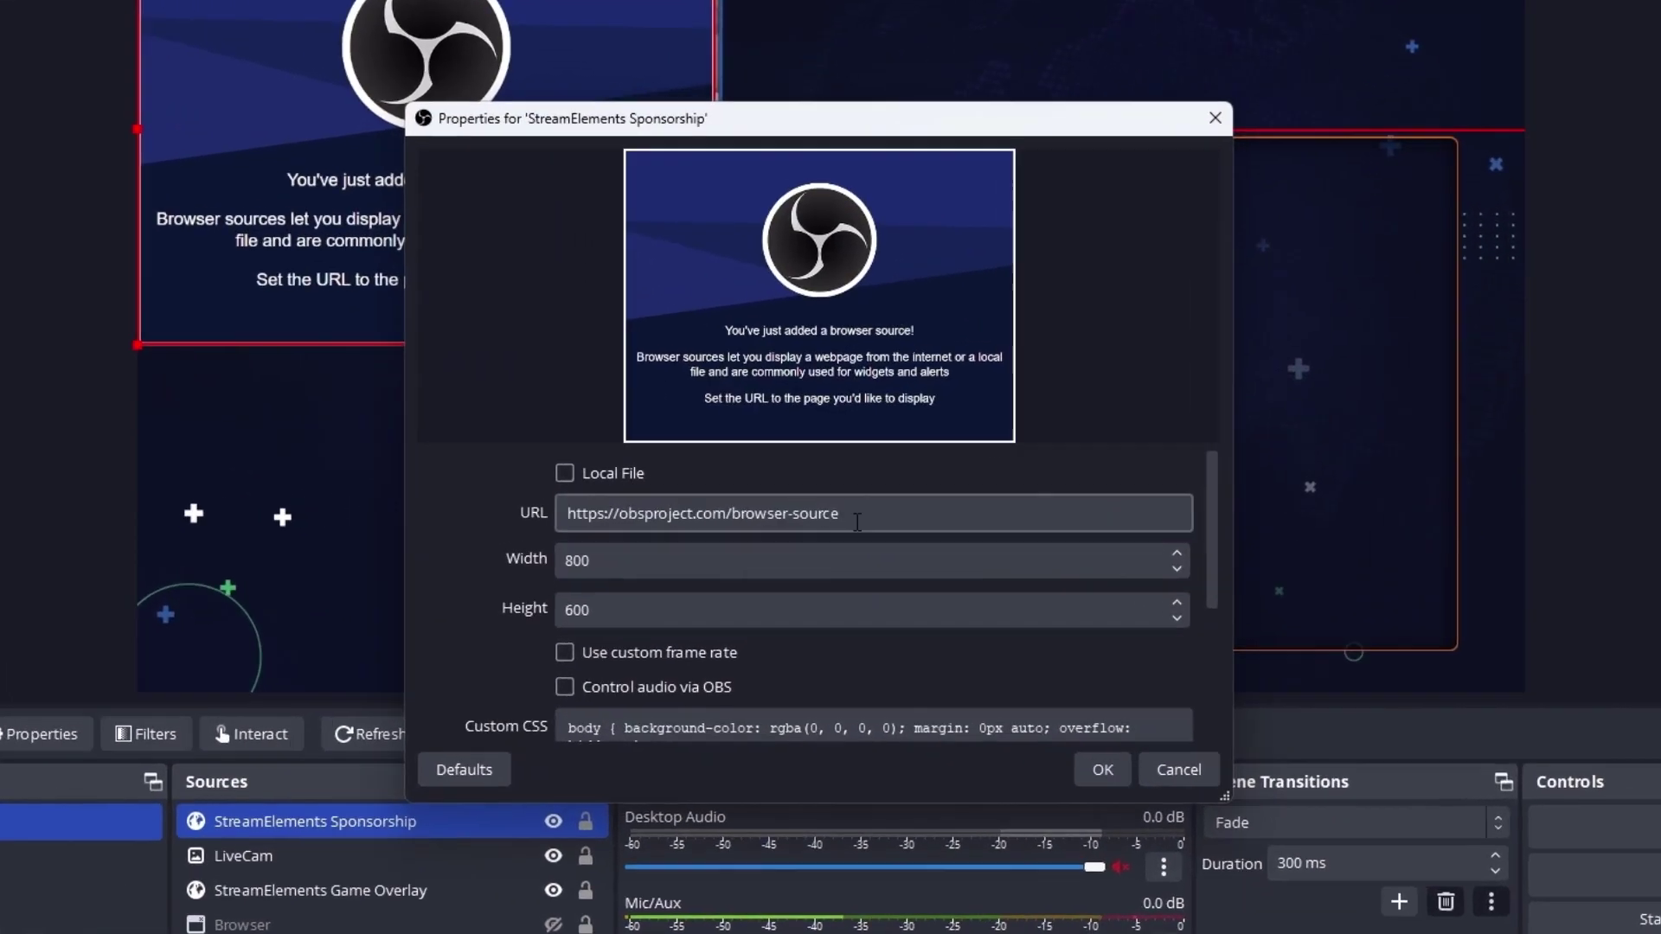
{"action": "left_click_drag", "start_coordinate": [856, 517], "coordinate": [567, 514]}
{"action": "key", "text": "ctrl+v"}
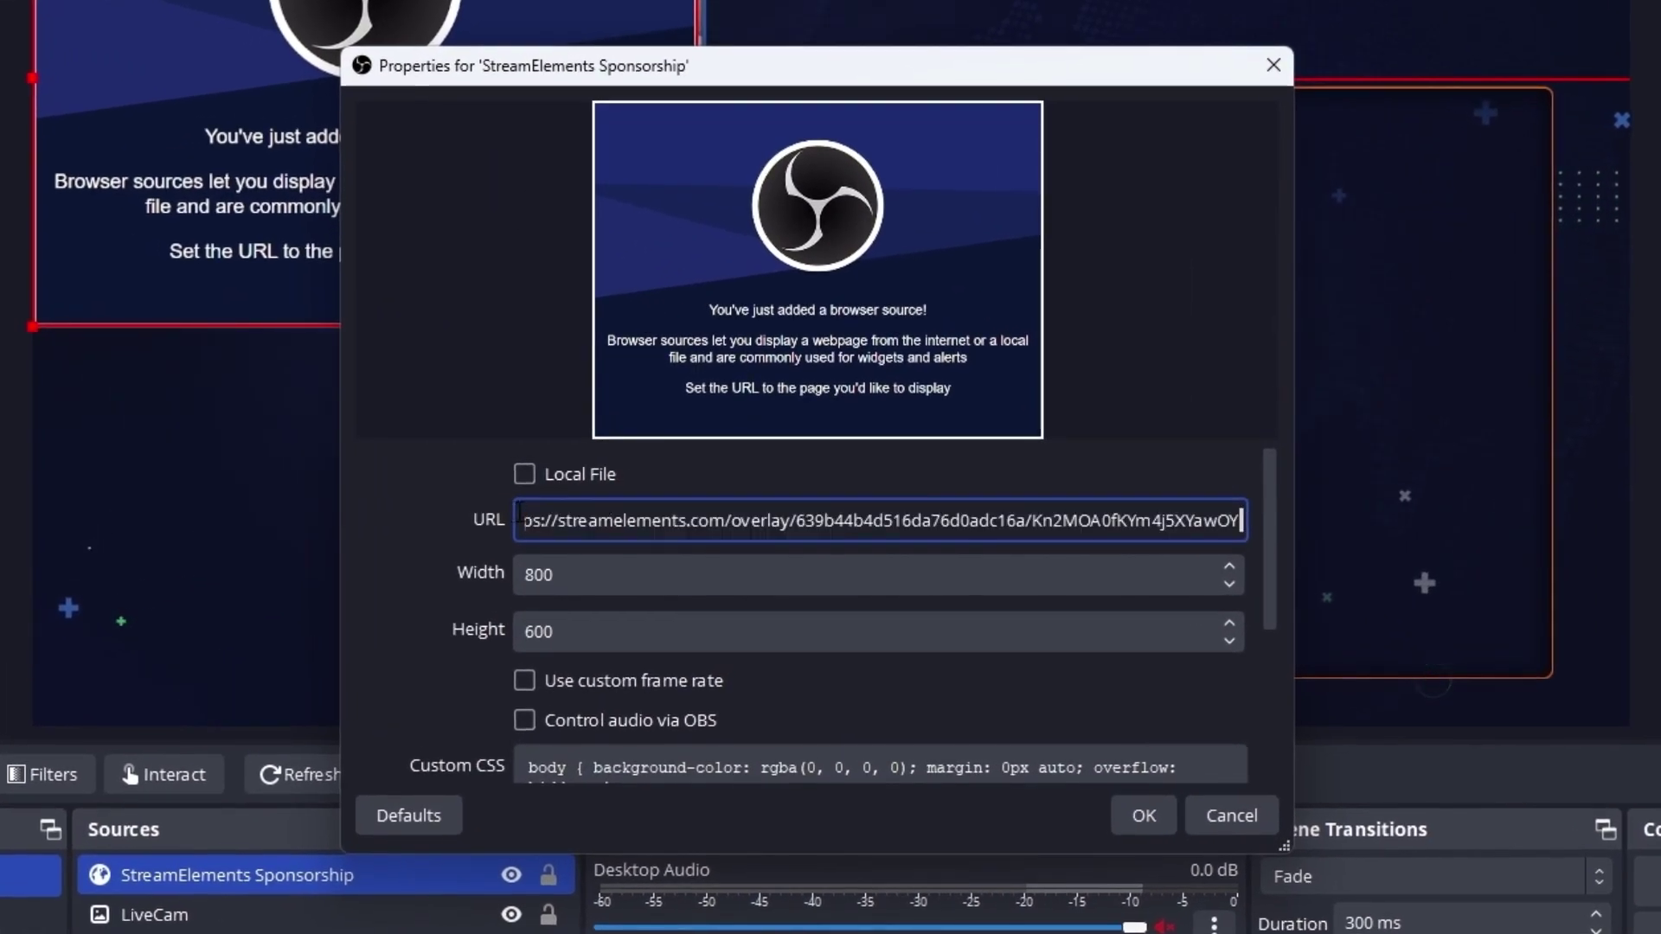
Set the browser source to 1920 wide by 1080 high and apply it.
{"action": "double_click", "coordinate": [568, 579]}
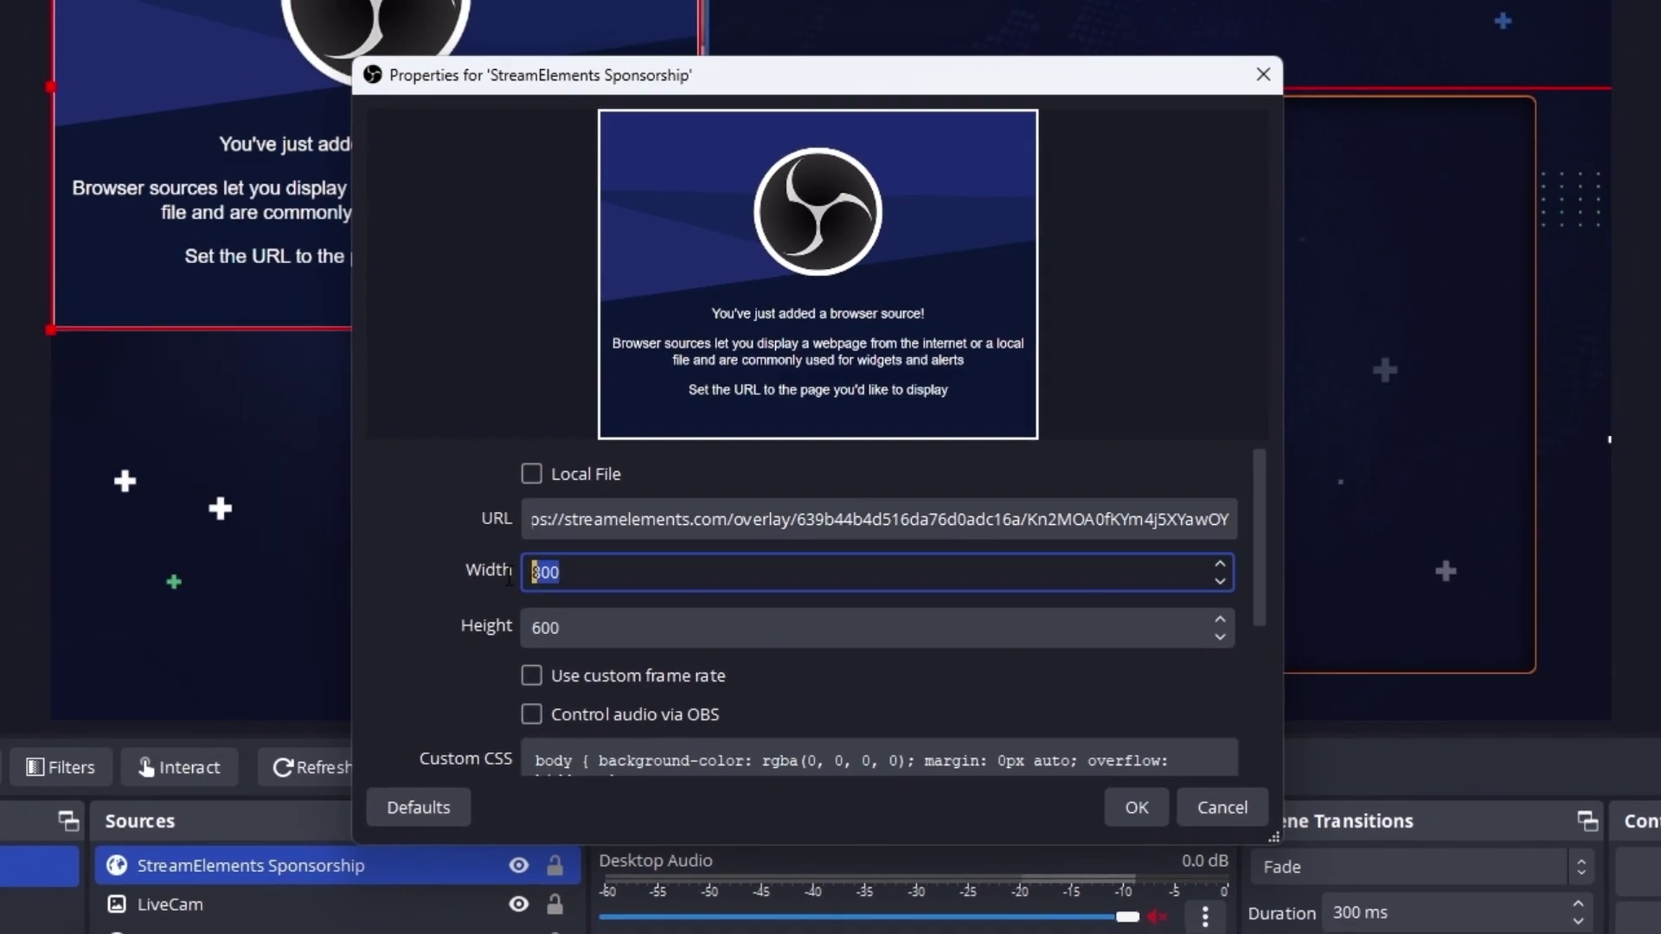
{"action": "type", "text": "1920"}
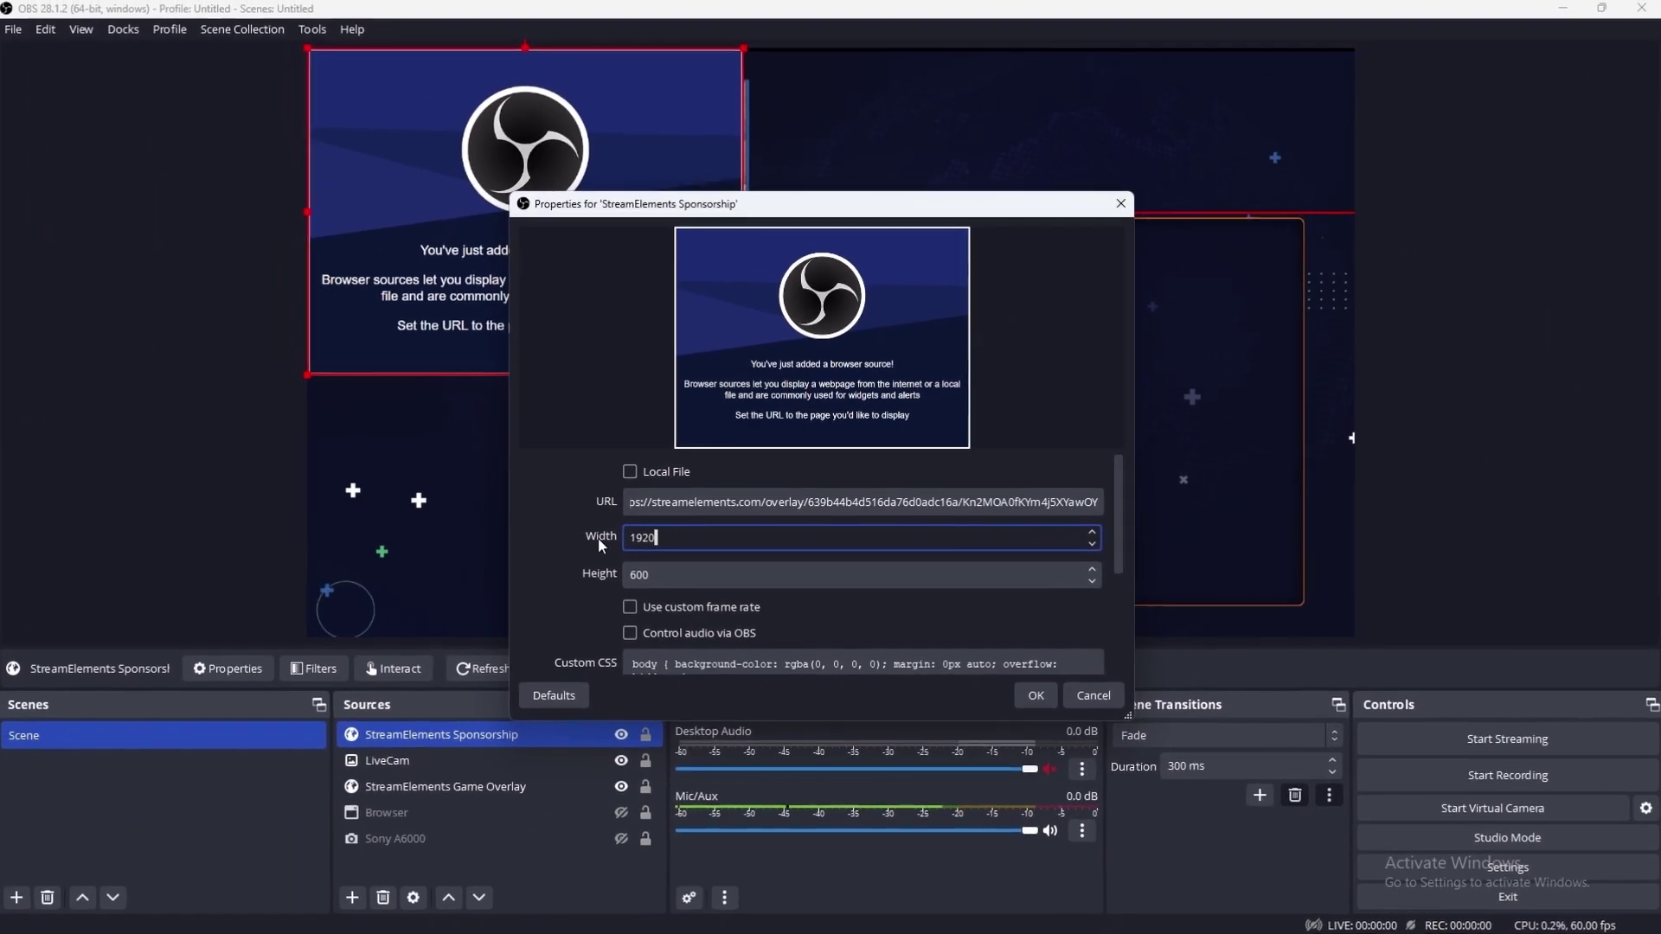
{"action": "key", "text": "Tab"}
{"action": "type", "text": "1080"}
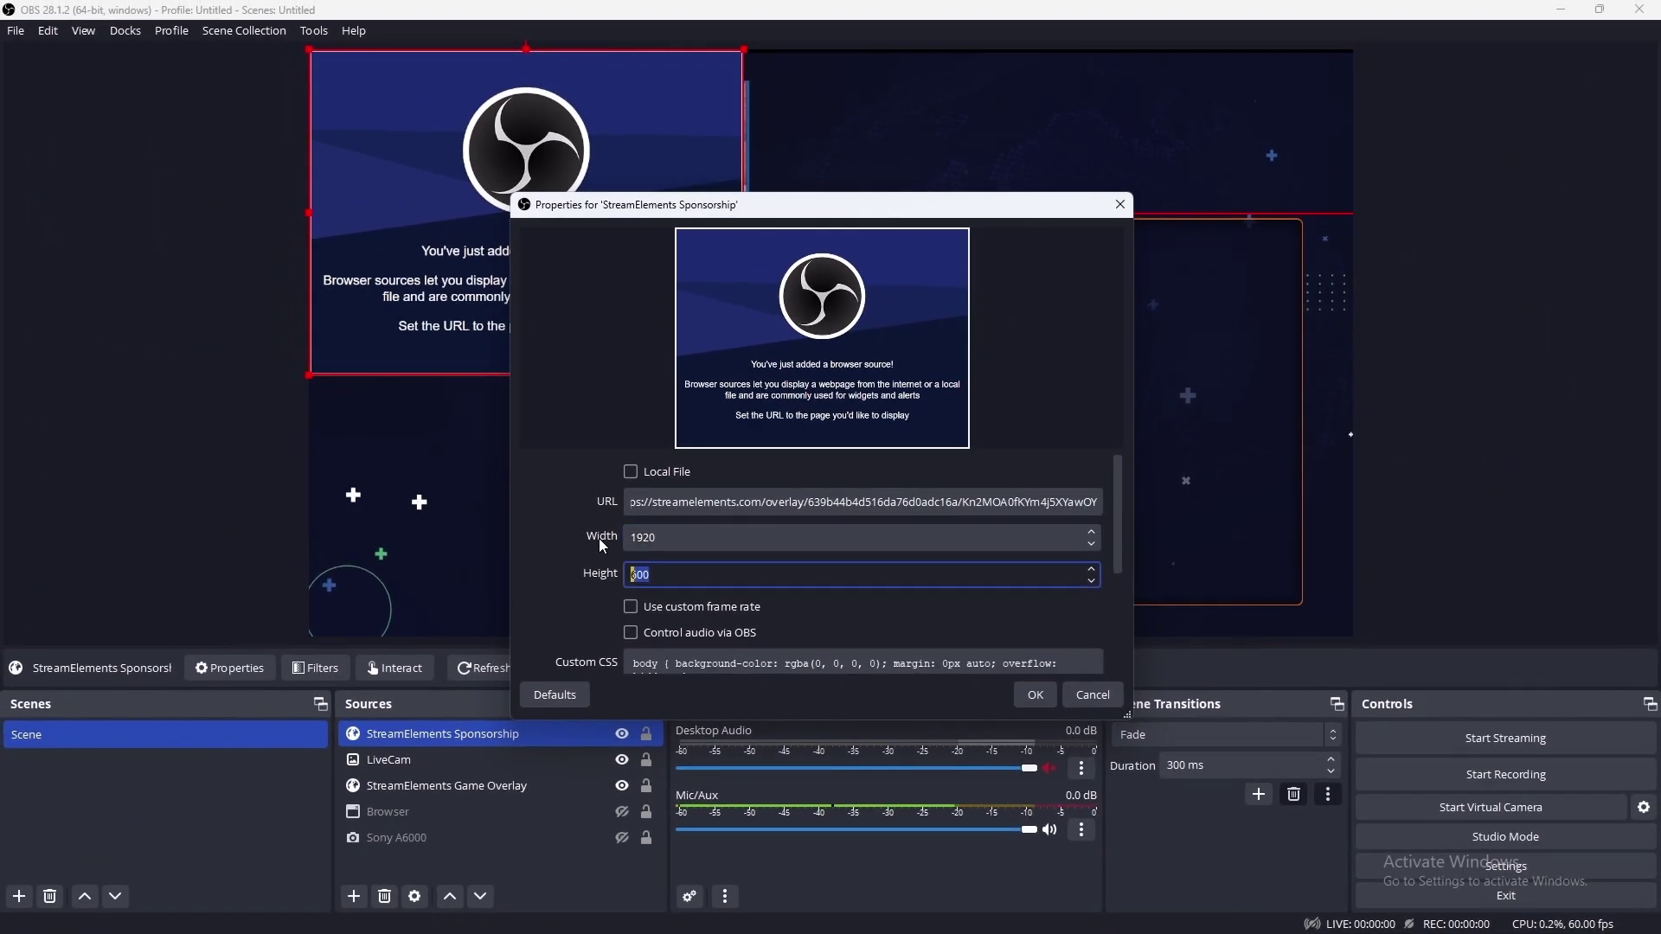
{"action": "left_click", "coordinate": [1036, 695]}
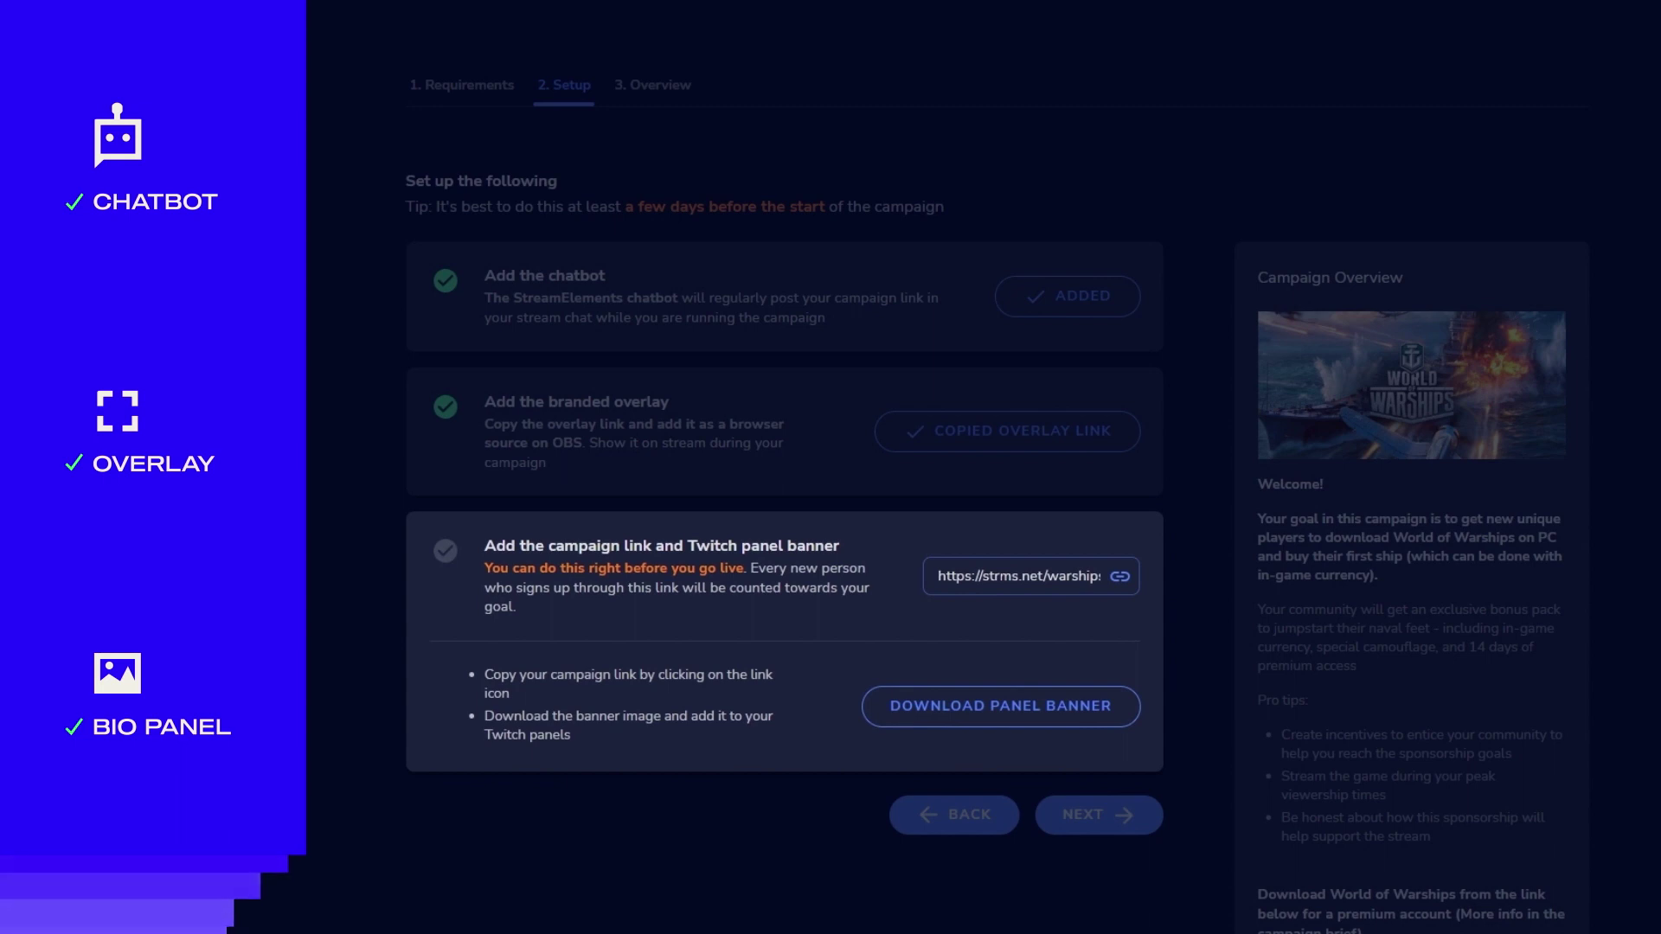
Download the campaign's Twitch panel banner image from the Setup step.
{"action": "left_click", "coordinate": [1070, 705]}
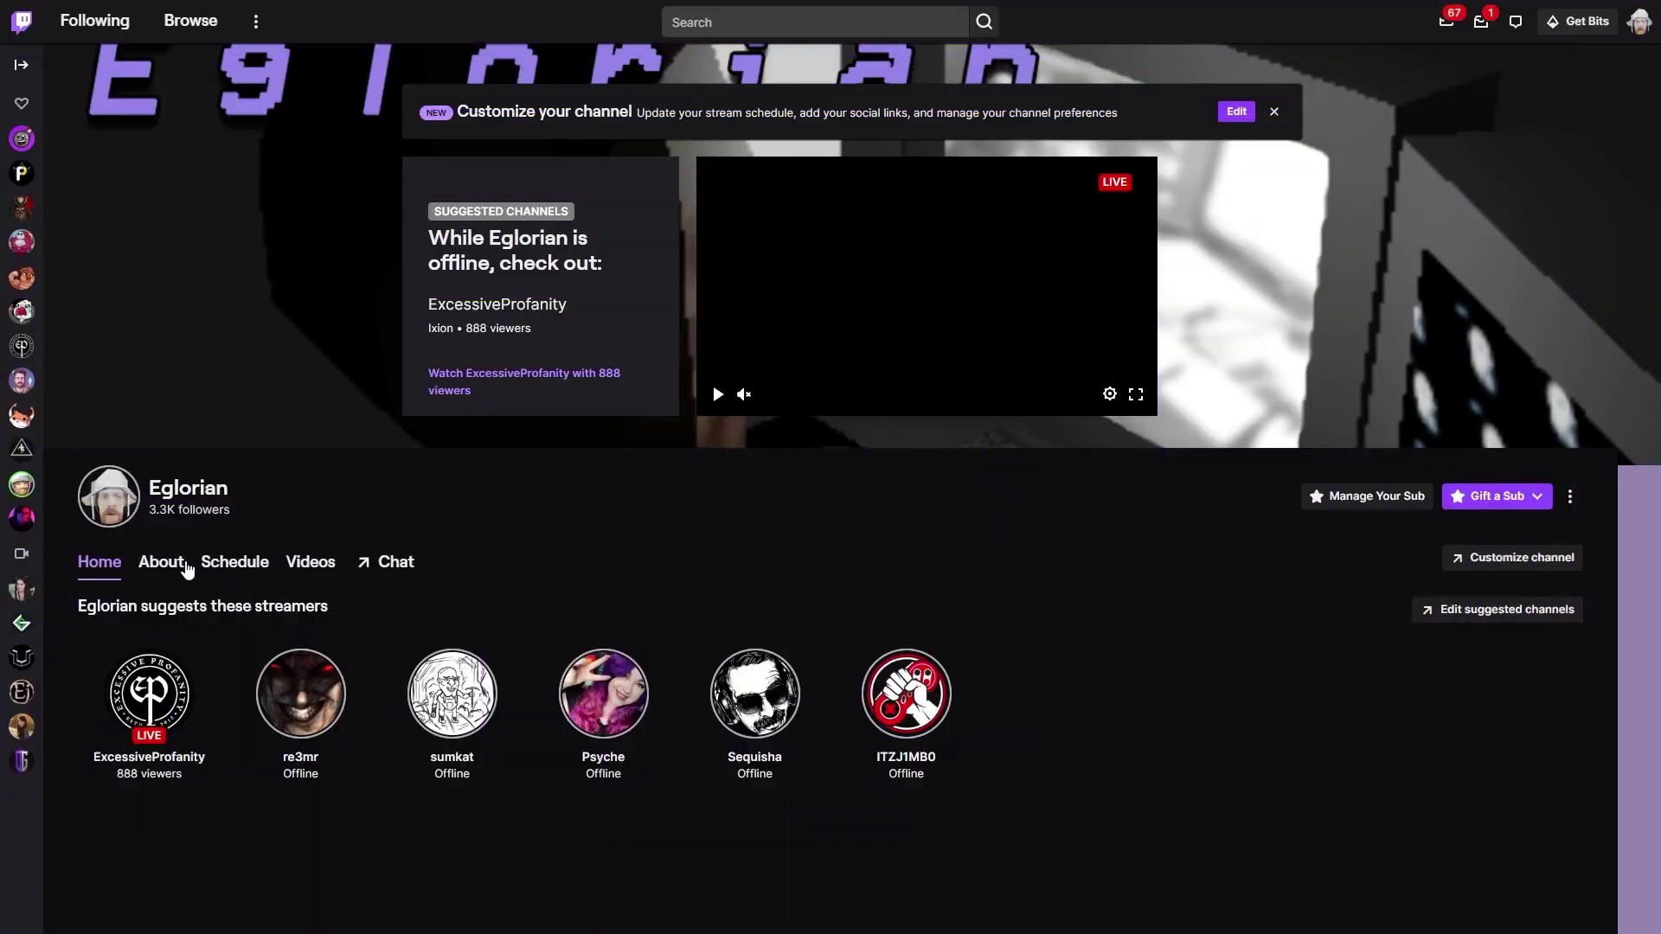
On the channel's About page, enter panel editing and create a new image panel.
{"action": "left_click", "coordinate": [162, 563]}
{"action": "scroll", "coordinate": [291, 669], "scroll_direction": "down", "scroll_amount": 1}
{"action": "left_click", "coordinate": [94, 614]}
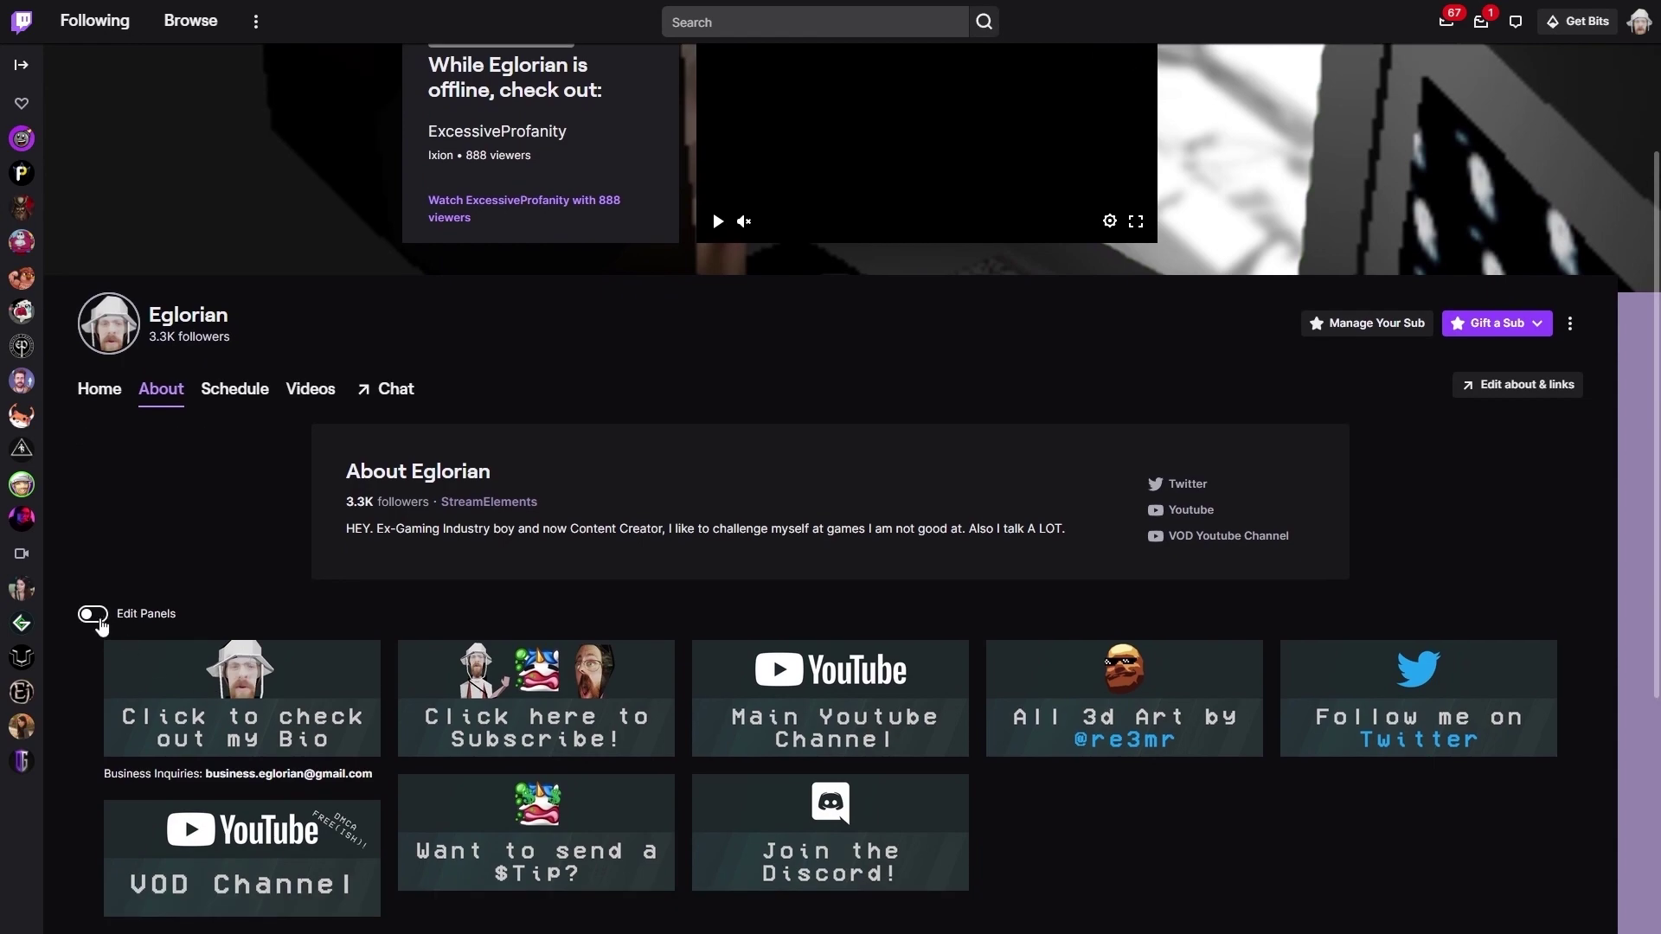
{"action": "scroll", "coordinate": [539, 614], "scroll_direction": "down", "scroll_amount": 4}
{"action": "scroll", "coordinate": [539, 616], "scroll_direction": "down", "scroll_amount": 2}
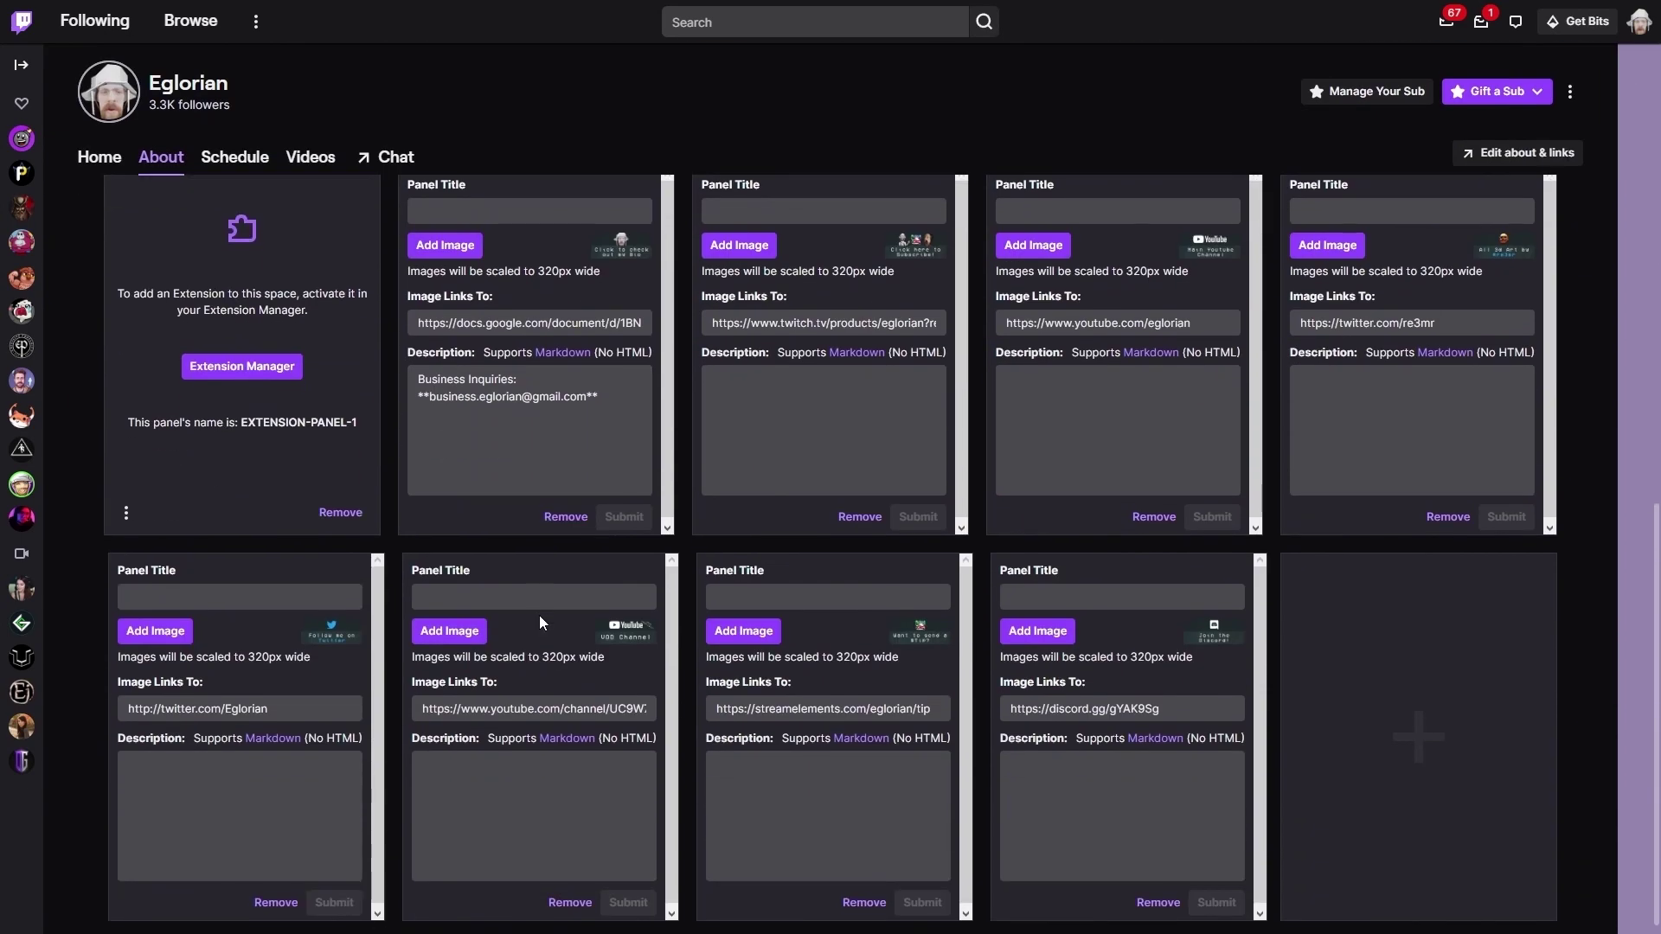
{"action": "left_click", "coordinate": [1402, 749]}
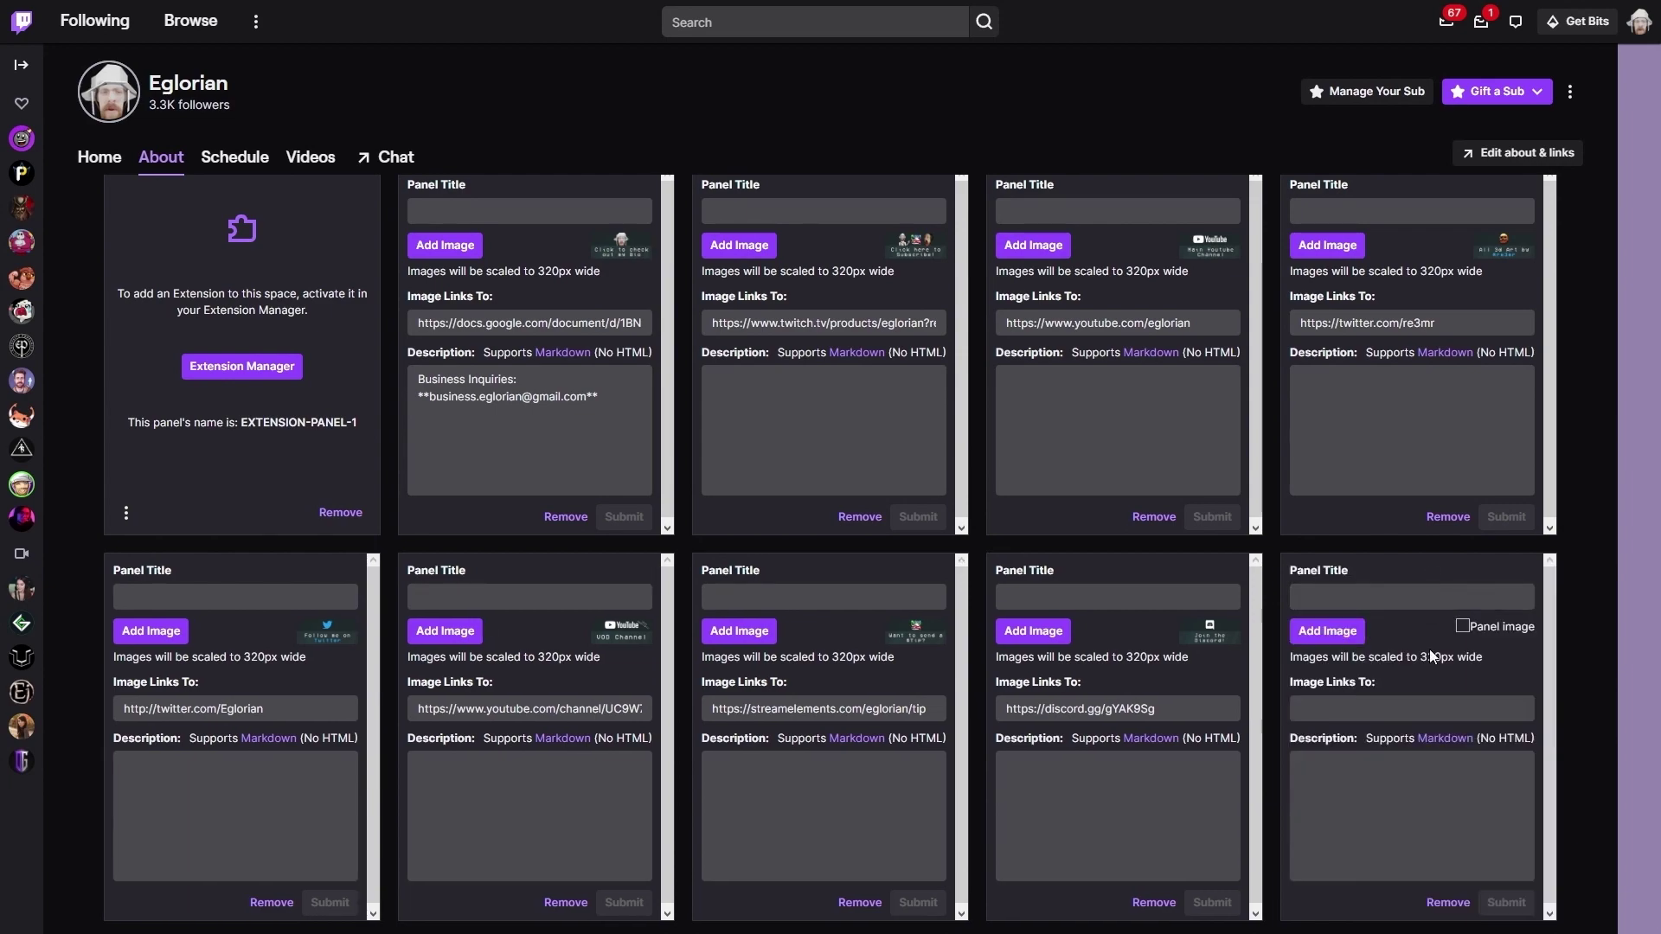
Upload the World of Warships banner, link it to the strms.net campaign URL and submit the panel.
{"action": "left_click", "coordinate": [1330, 633]}
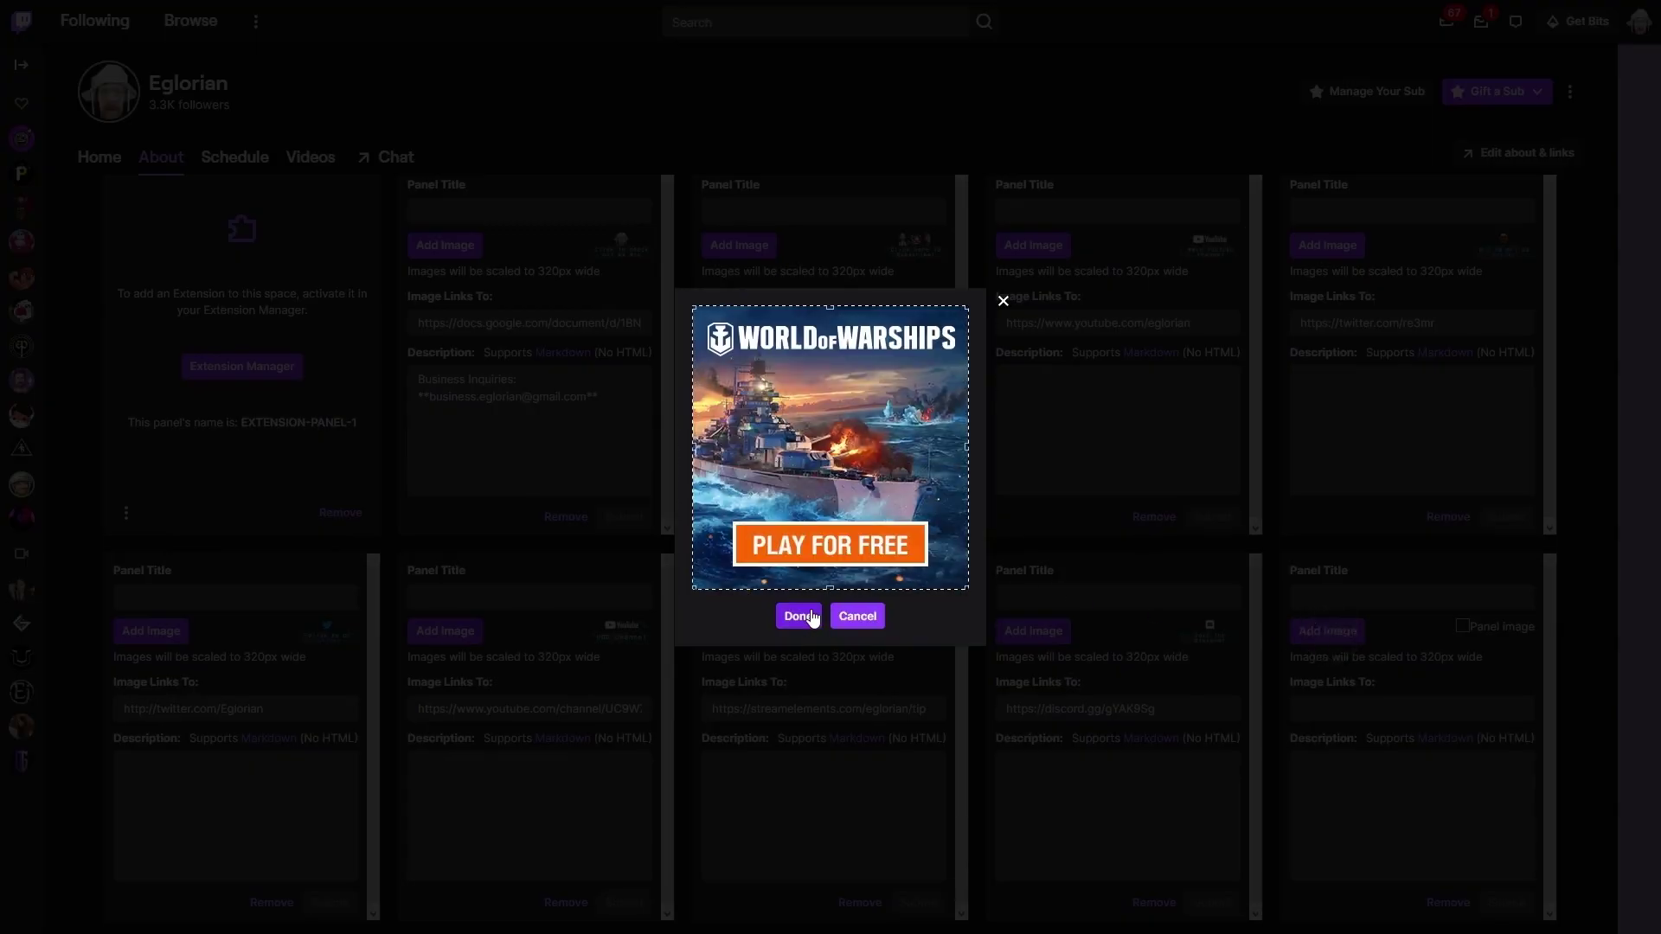
{"action": "left_click", "coordinate": [800, 619]}
{"action": "left_click", "coordinate": [1377, 710]}
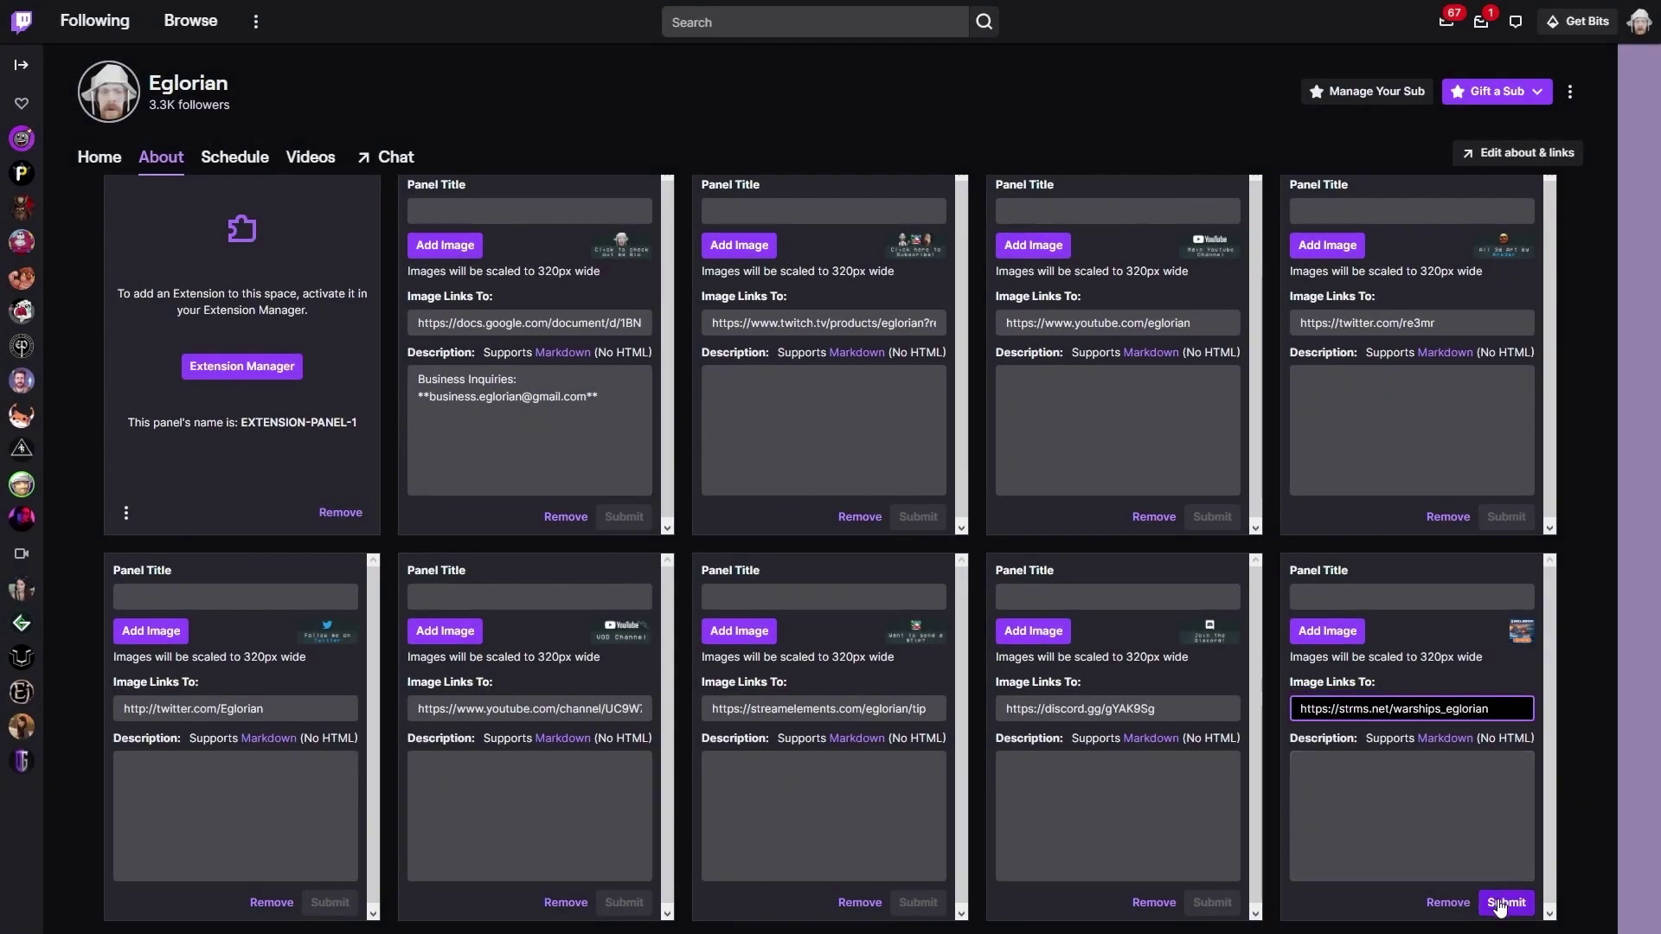
{"action": "left_click", "coordinate": [1502, 903]}
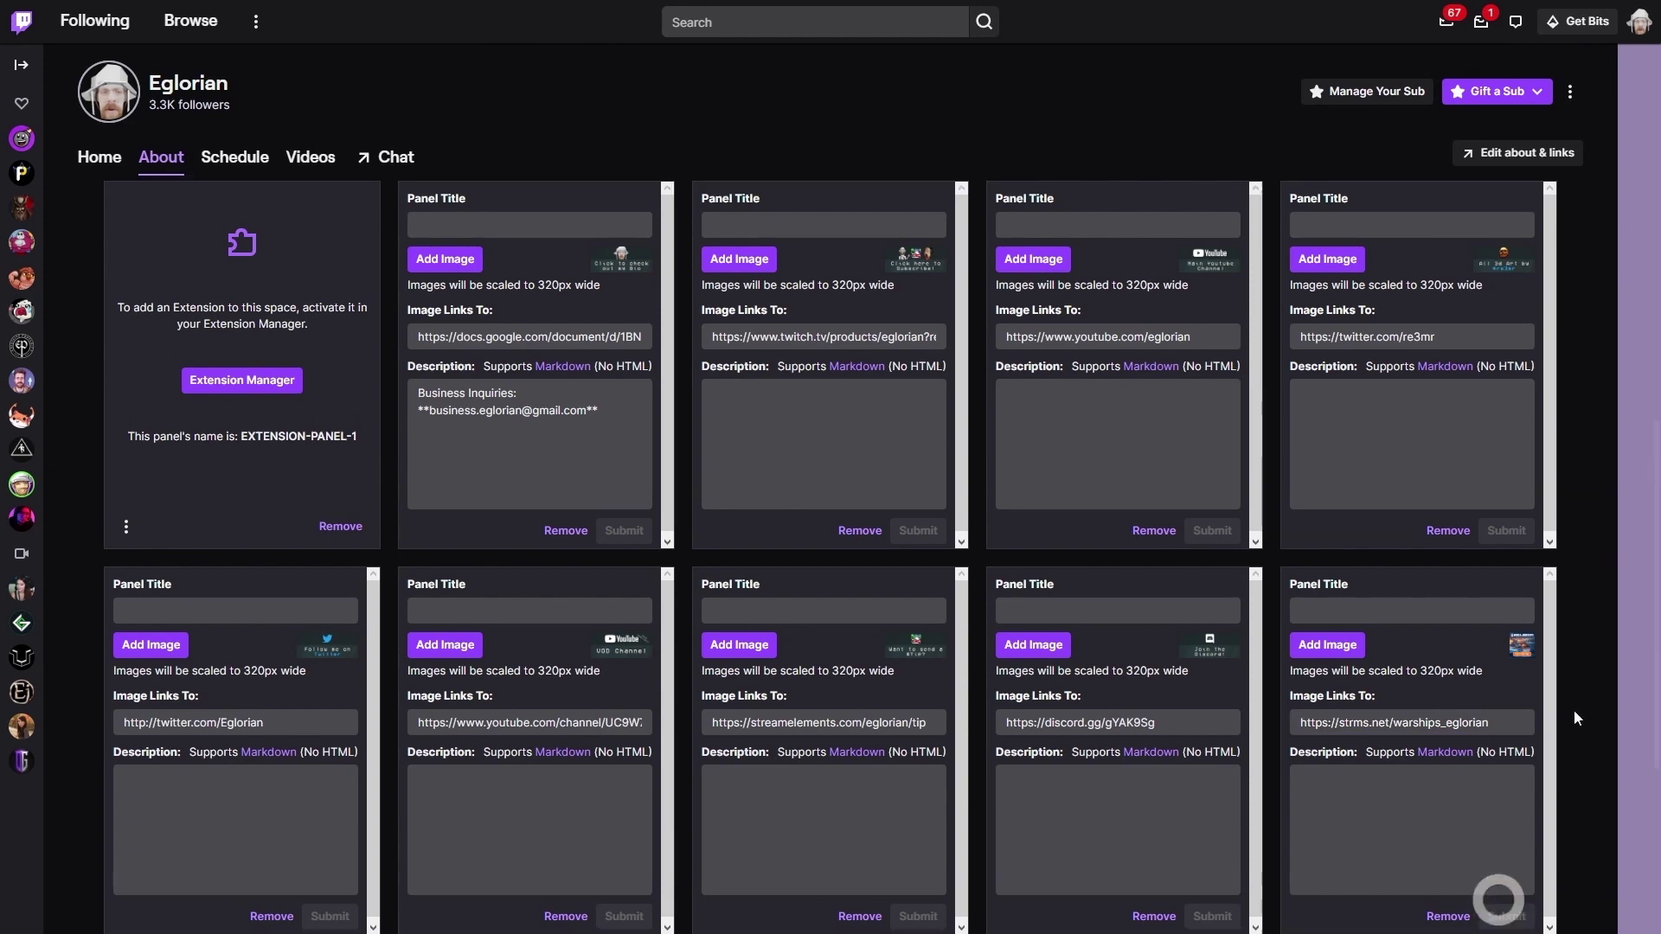
{"action": "scroll", "coordinate": [1575, 710], "scroll_direction": "up", "scroll_amount": 5}
{"action": "left_click", "coordinate": [93, 429]}
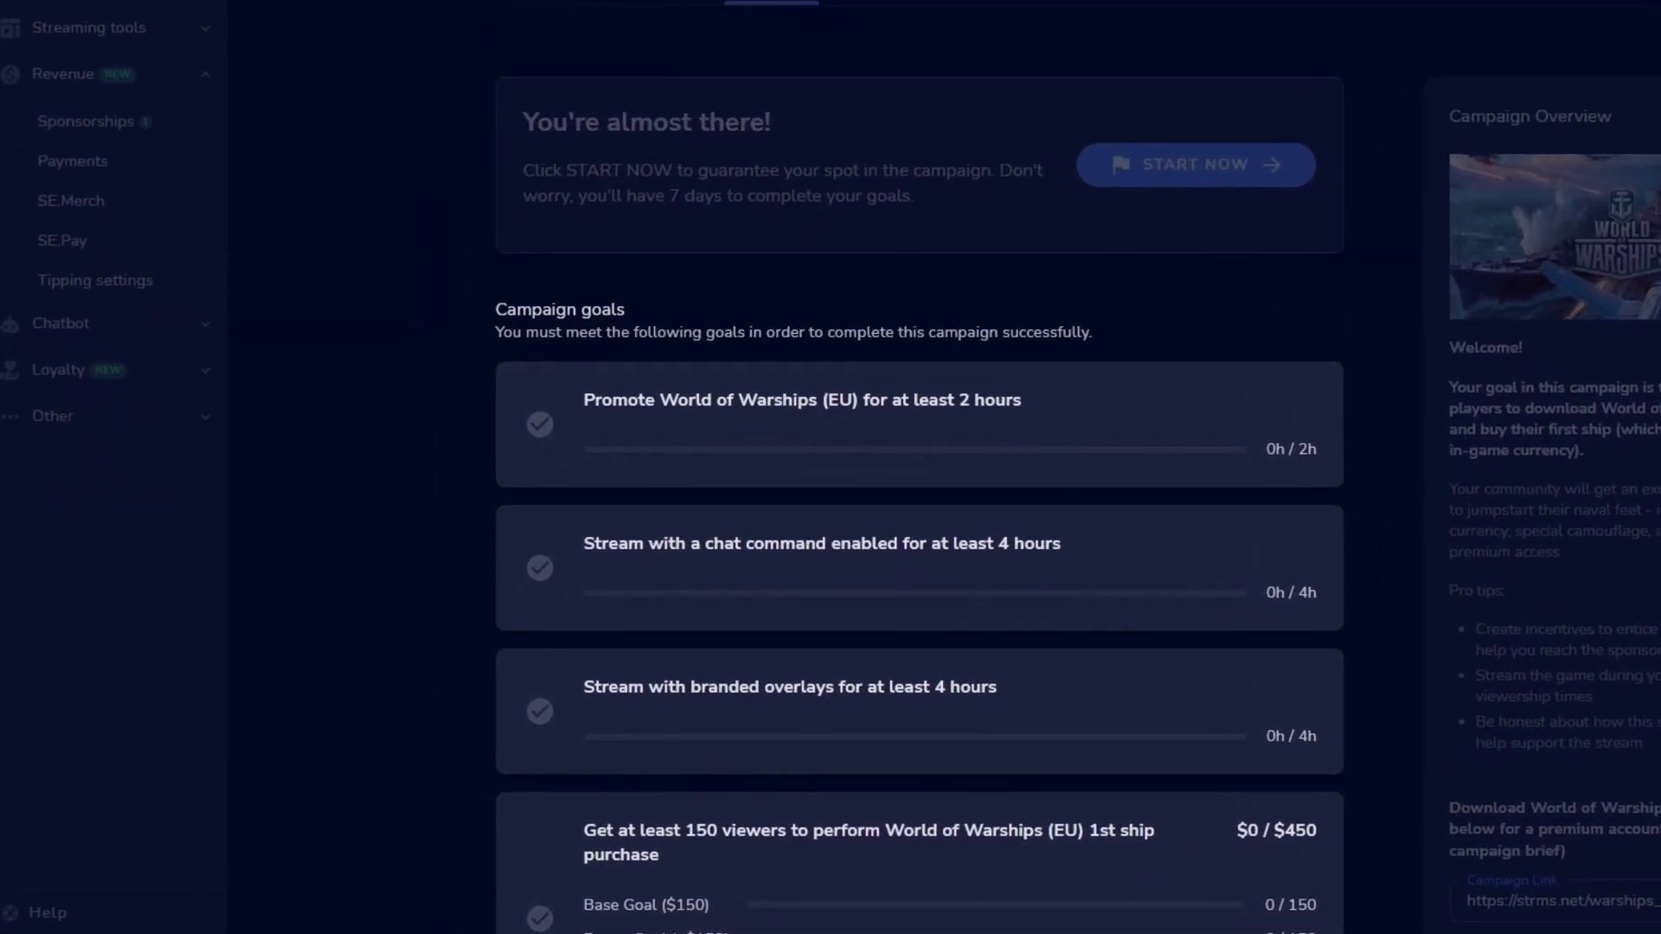
{"action": "scroll", "coordinate": [932, 519], "scroll_direction": "down", "scroll_amount": 3}
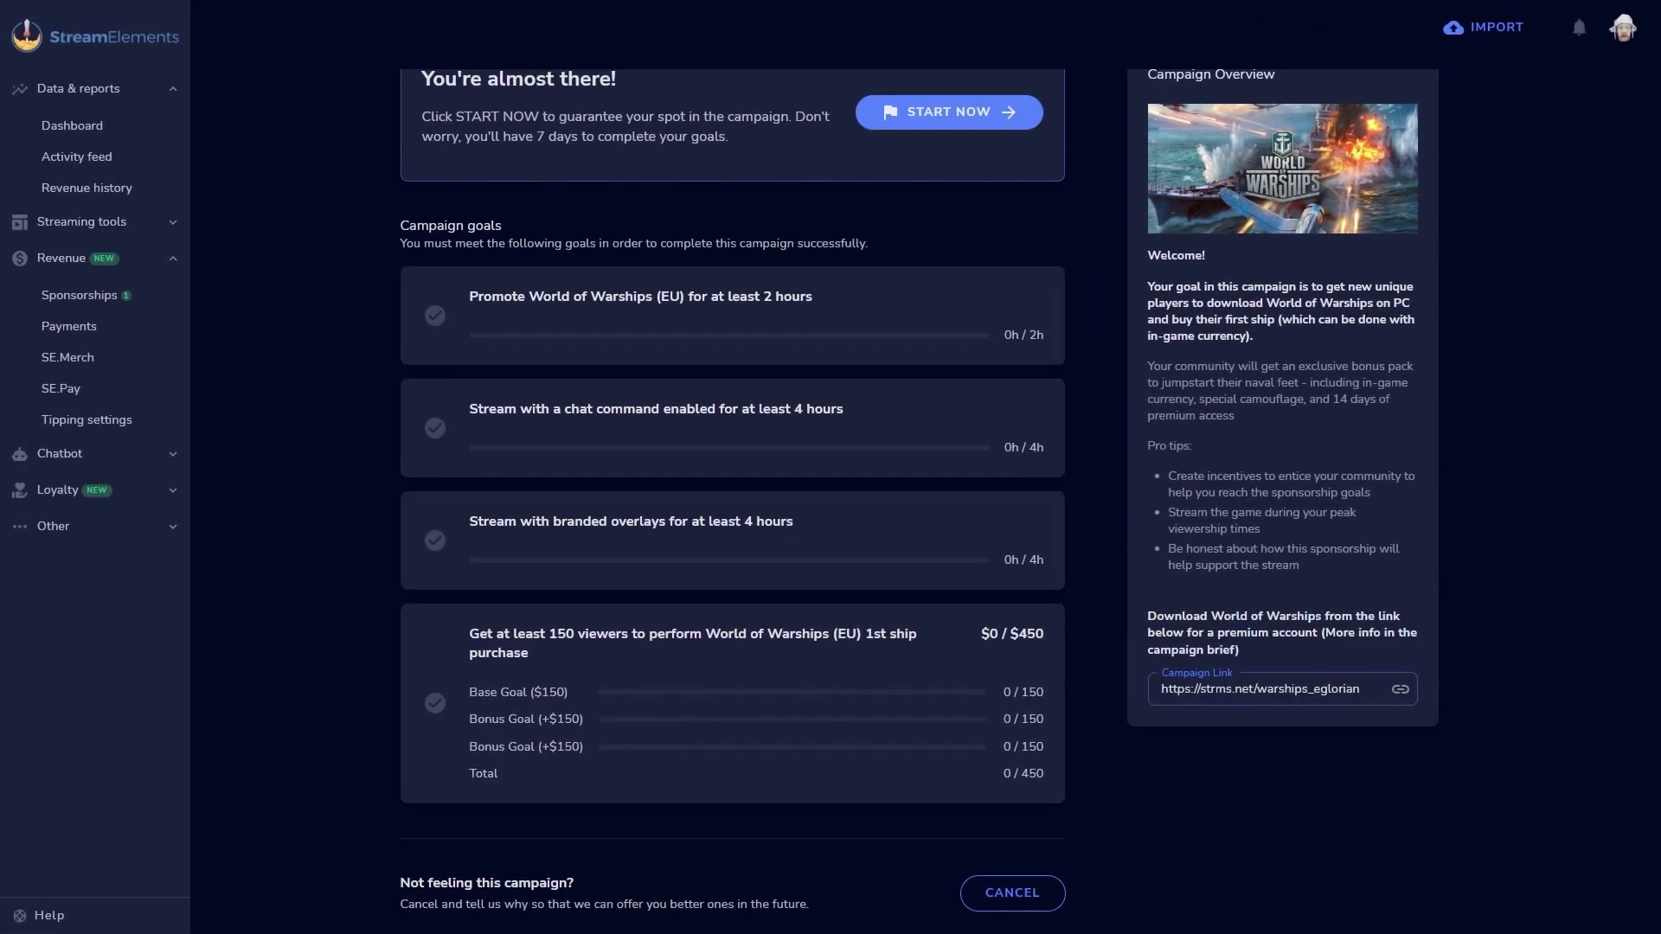
{"action": "scroll", "coordinate": [831, 493], "scroll_direction": "up", "scroll_amount": 1}
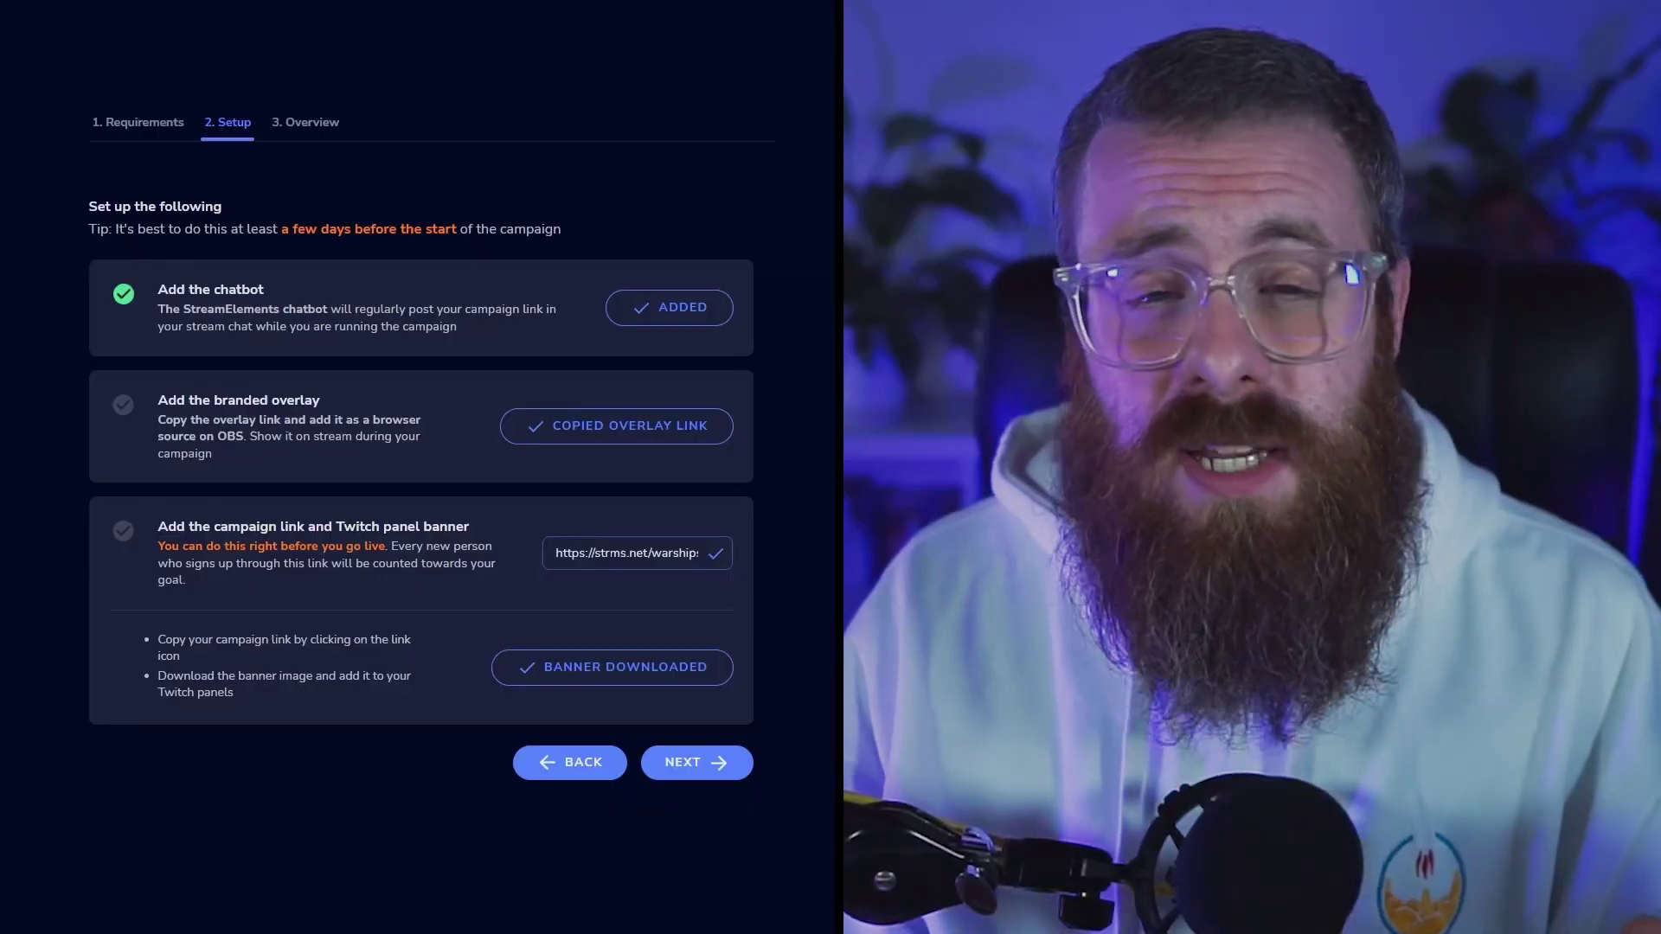
Advance from Setup to the campaign's Overview step with its goals.
{"action": "left_click", "coordinate": [707, 760]}
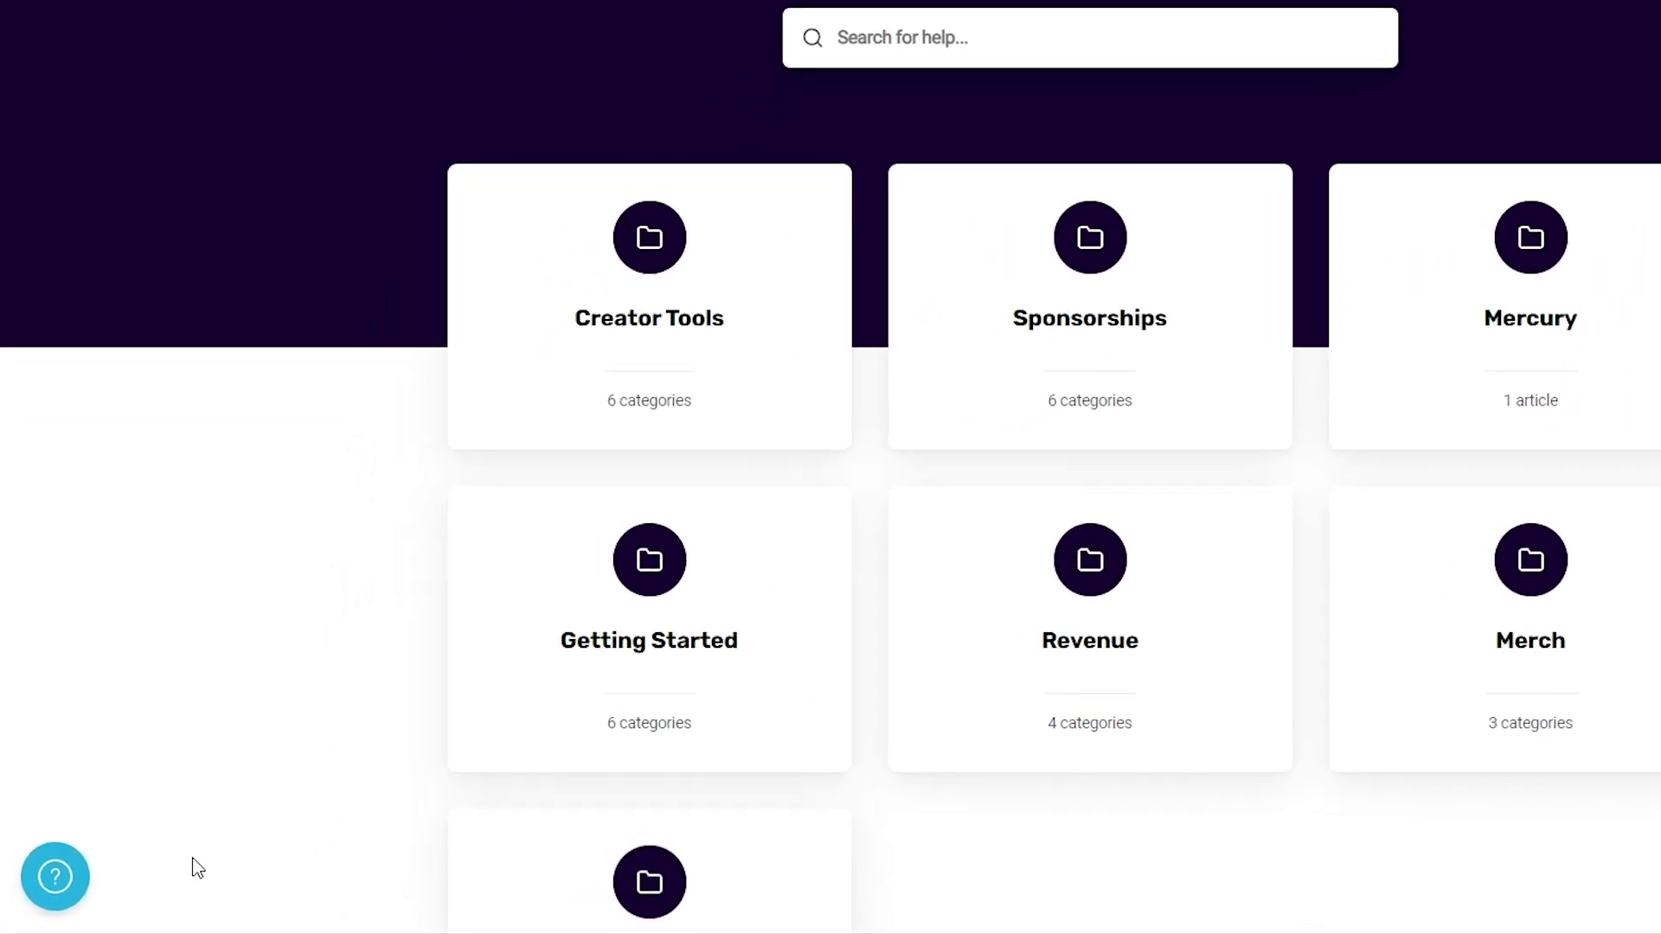
In the Help Center's SE.Sponsorship Form, choose Warships, Change Details and write the details message.
{"action": "left_click", "coordinate": [72, 874]}
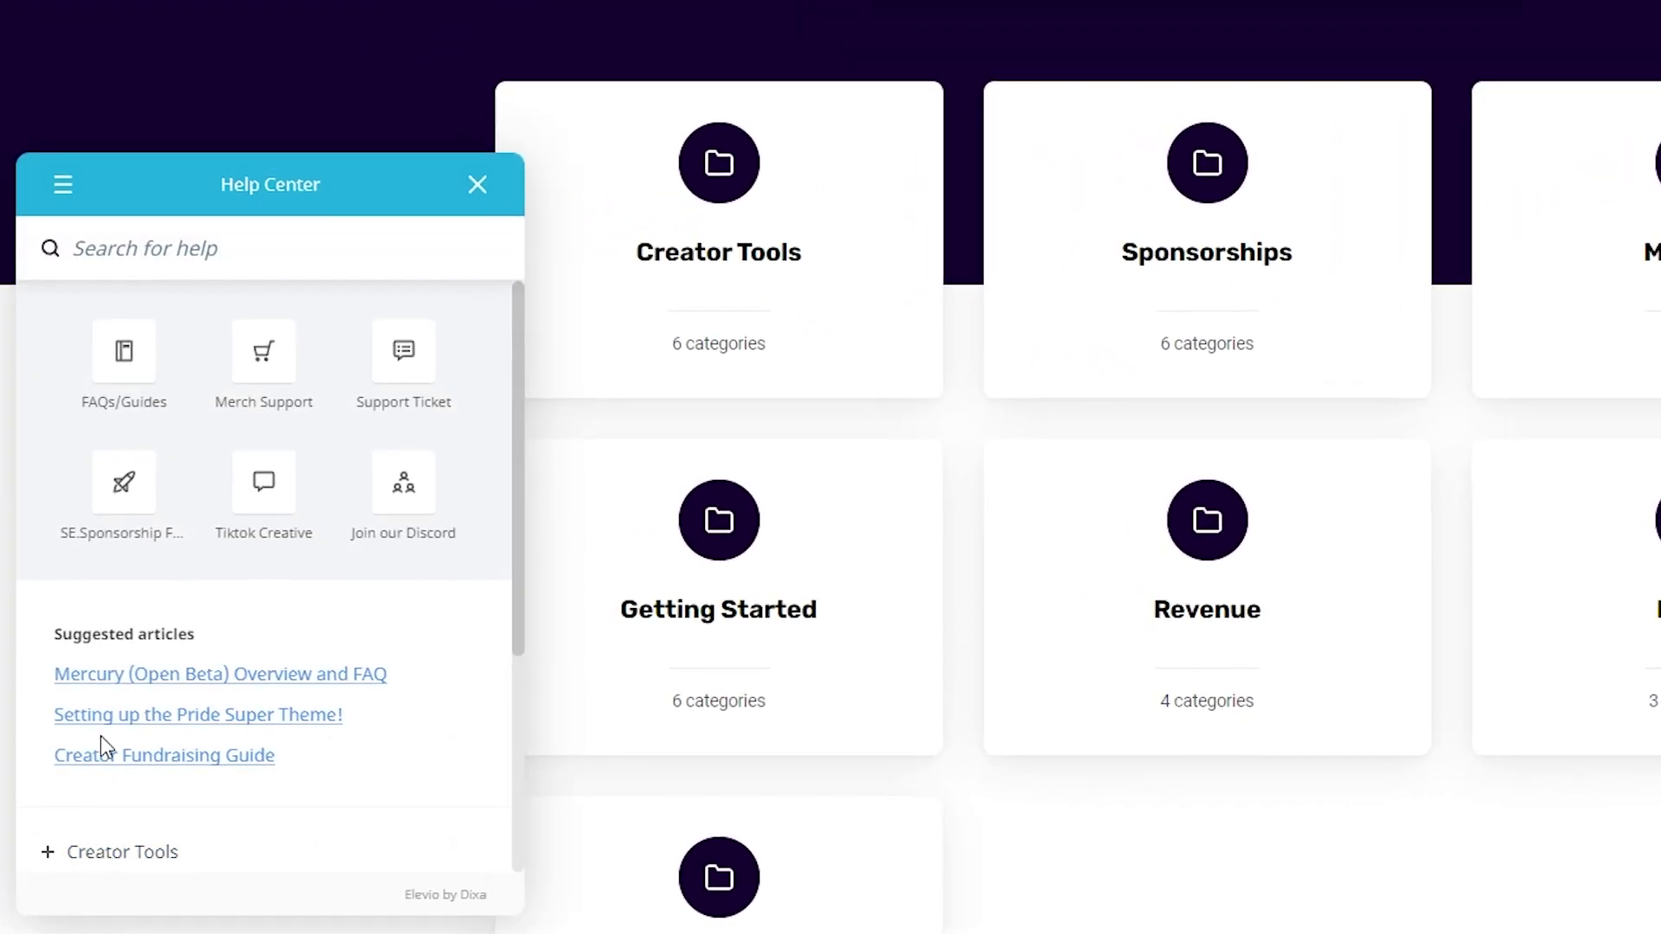
{"action": "left_click", "coordinate": [131, 491]}
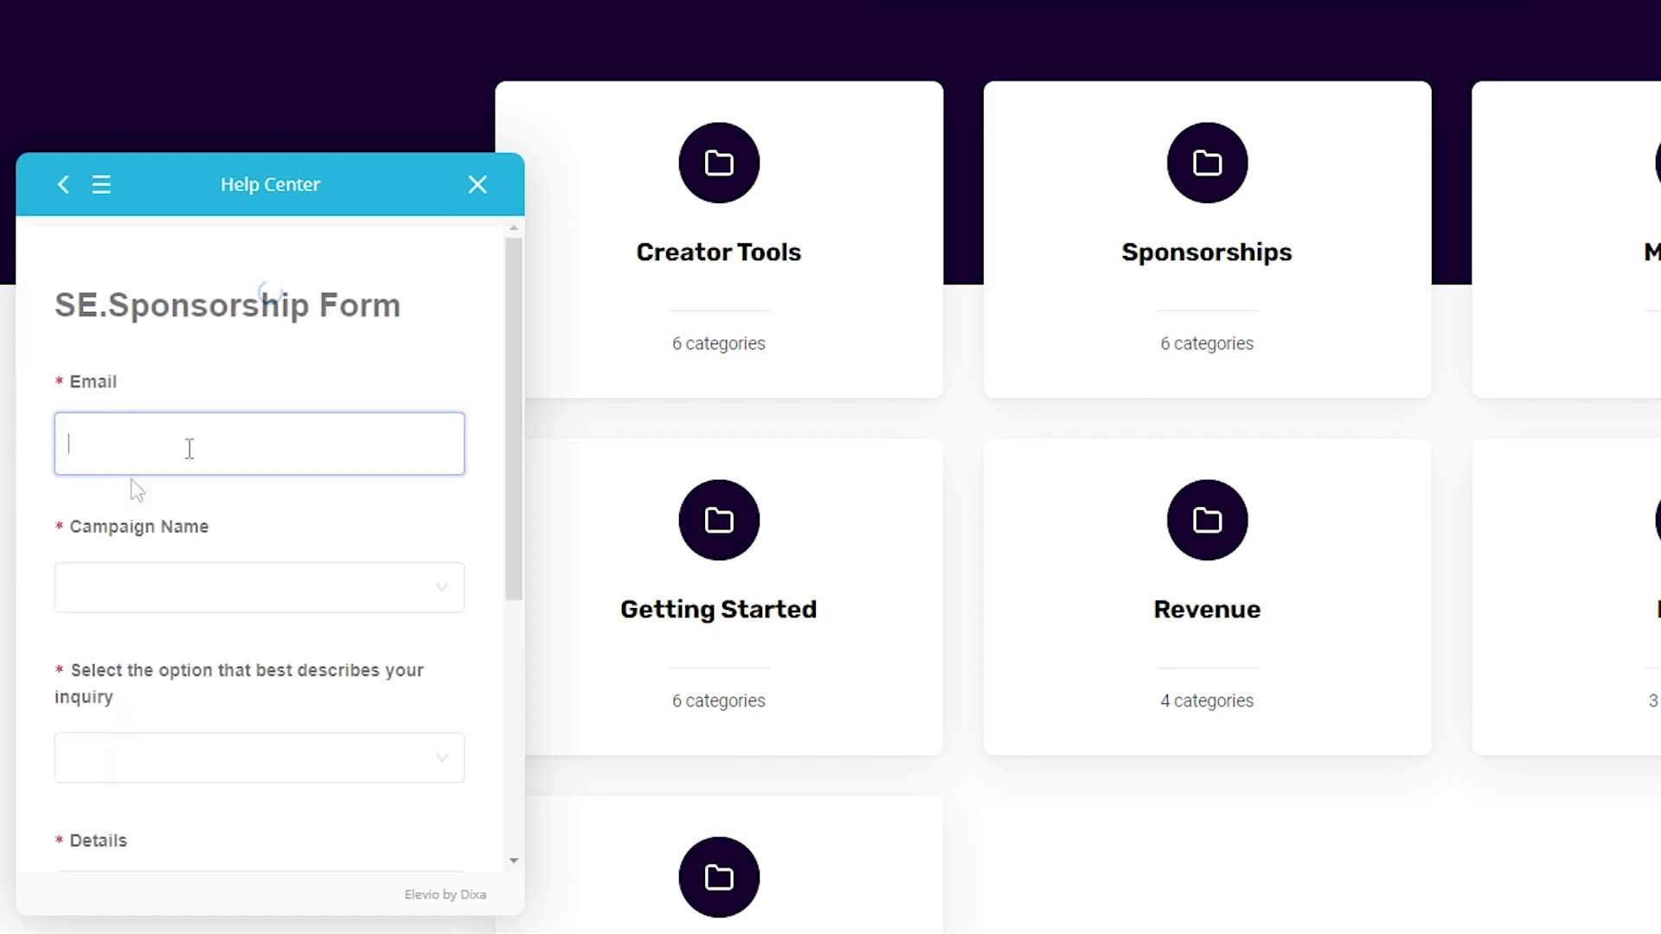
{"action": "left_click", "coordinate": [441, 600]}
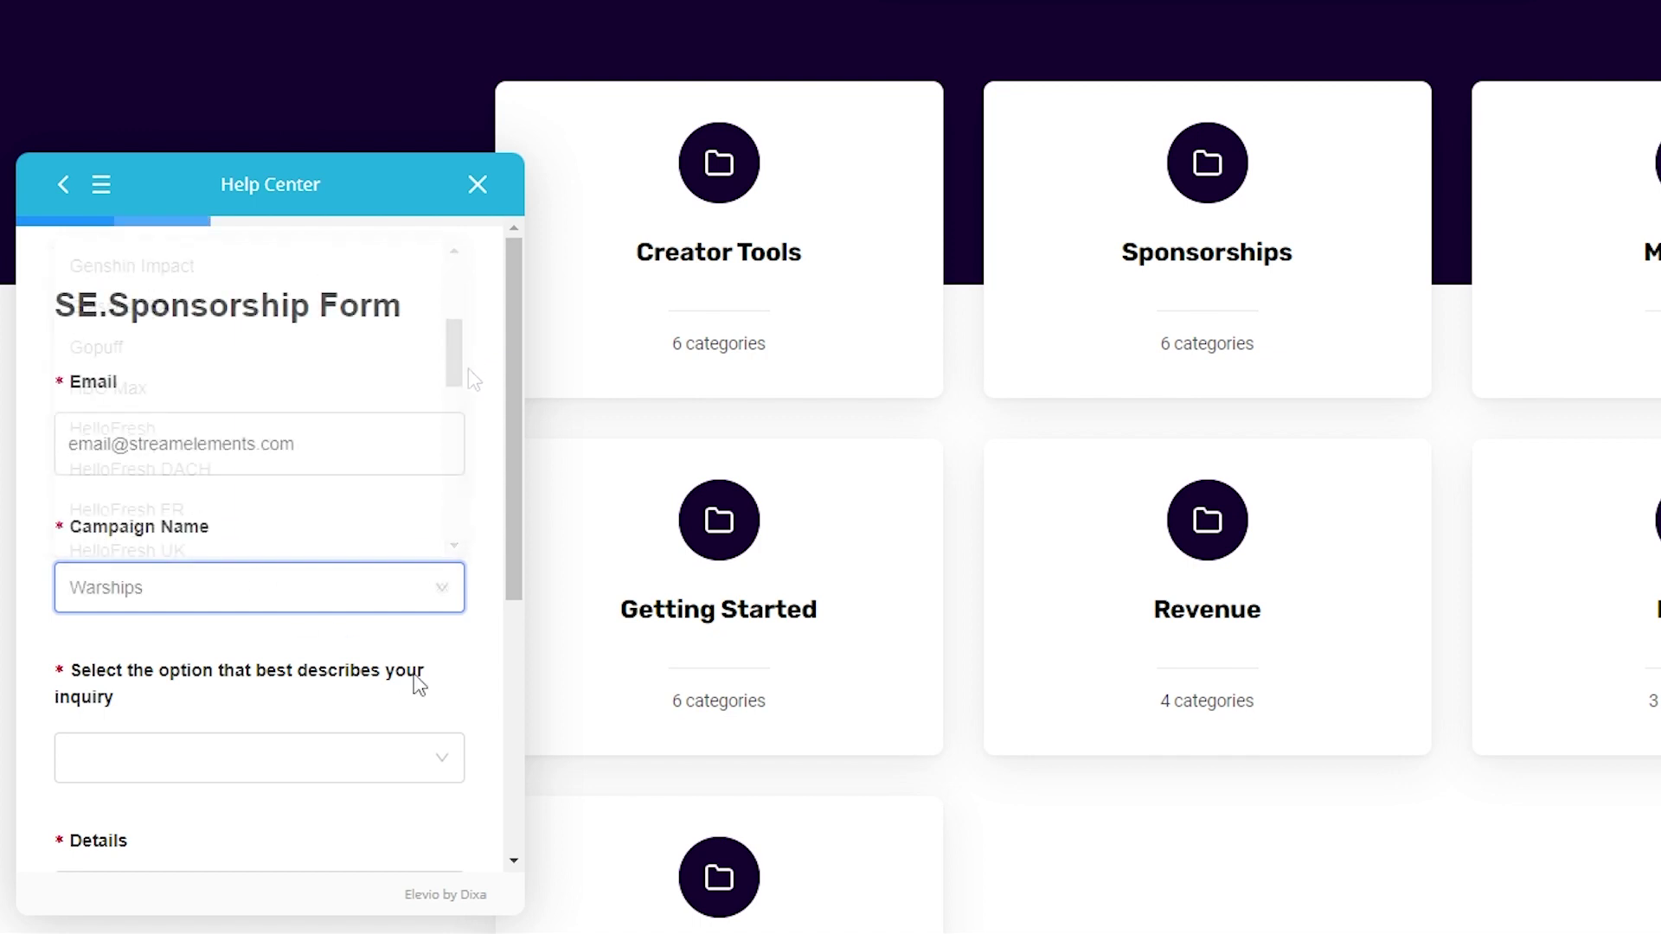
{"action": "left_click_drag", "start_coordinate": [508, 572], "coordinate": [486, 657]}
{"action": "left_click", "coordinate": [448, 565]}
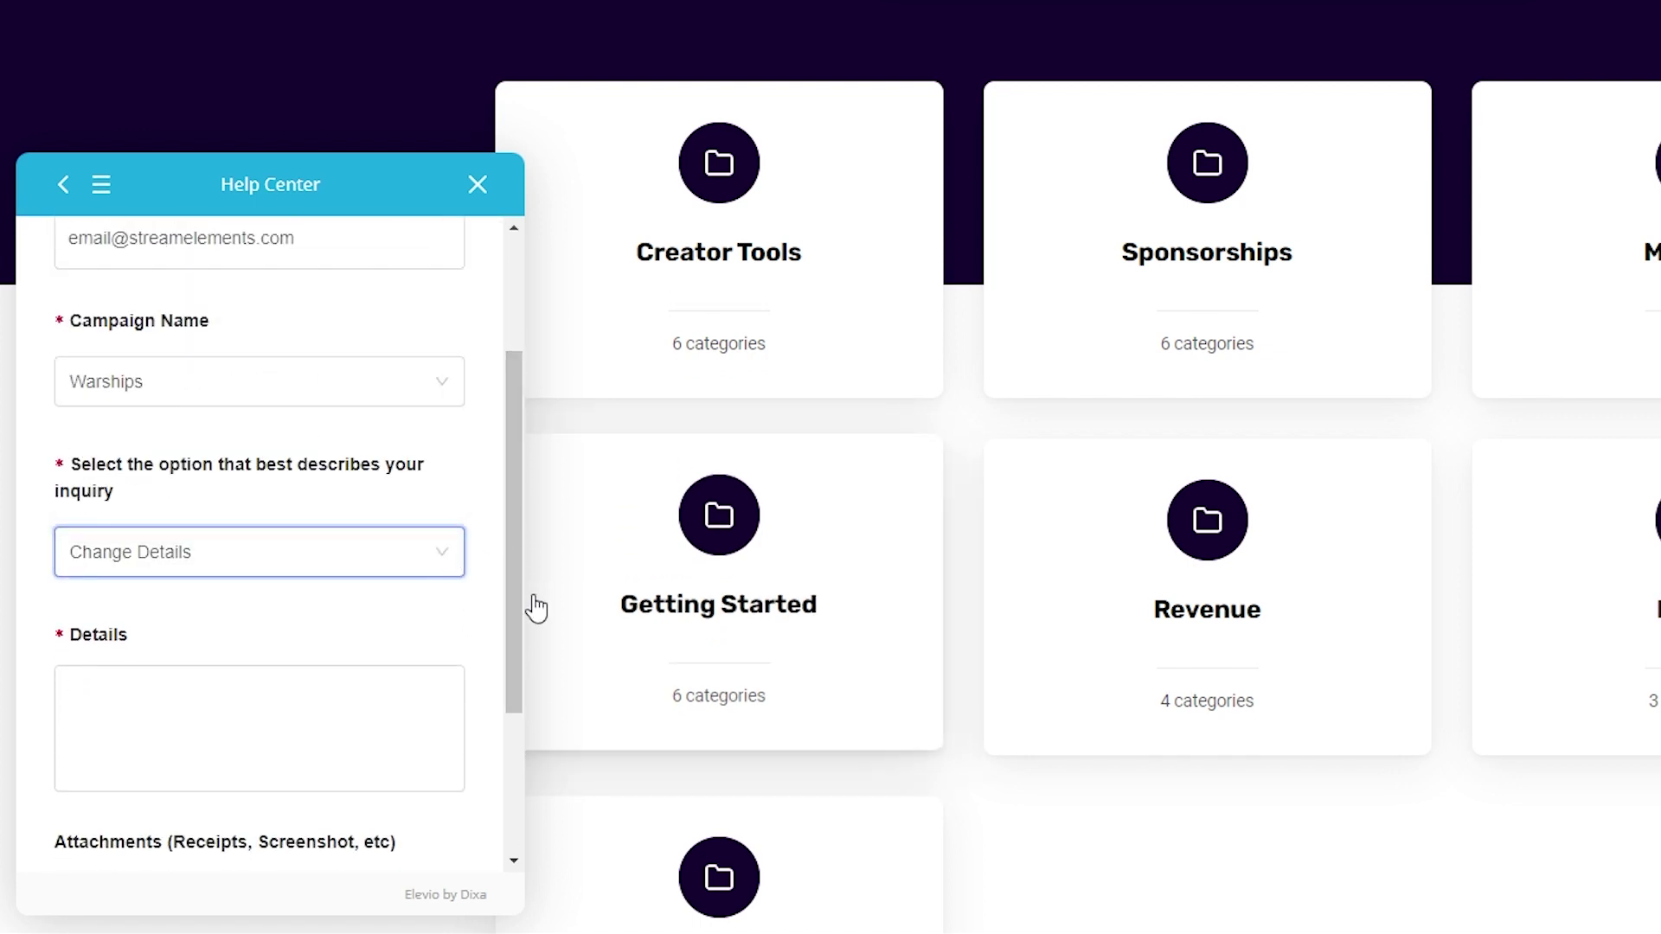
{"action": "left_click_drag", "start_coordinate": [516, 605], "coordinate": [516, 648]}
{"action": "left_click", "coordinate": [295, 578]}
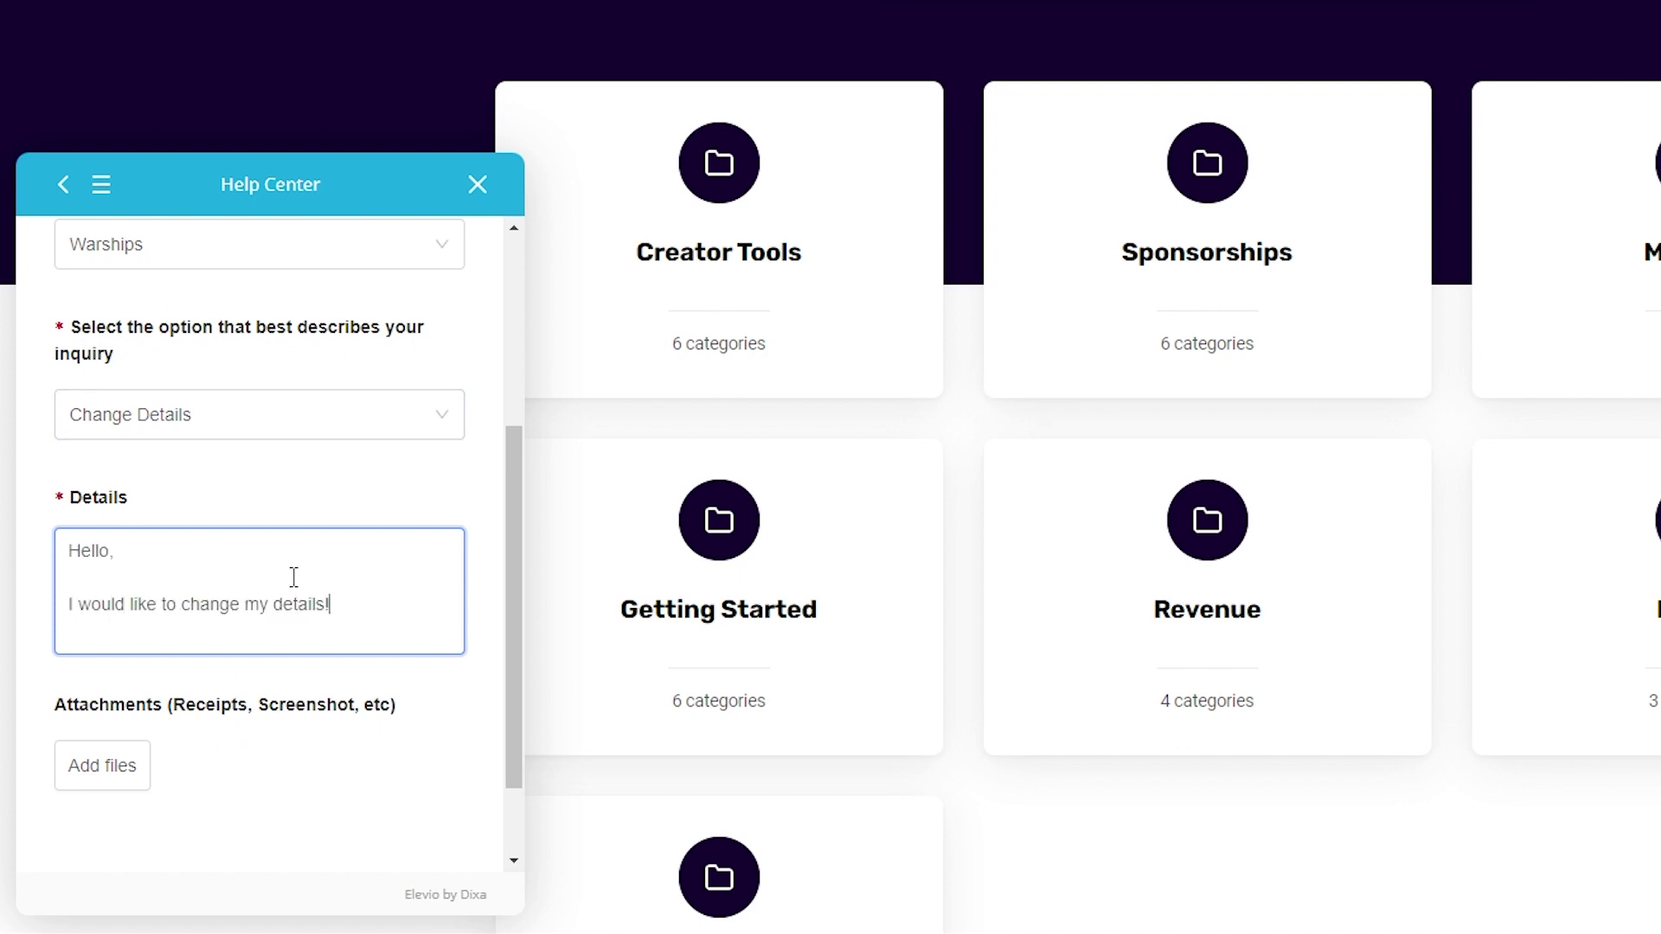
{"action": "left_click_drag", "start_coordinate": [506, 591], "coordinate": [510, 713]}
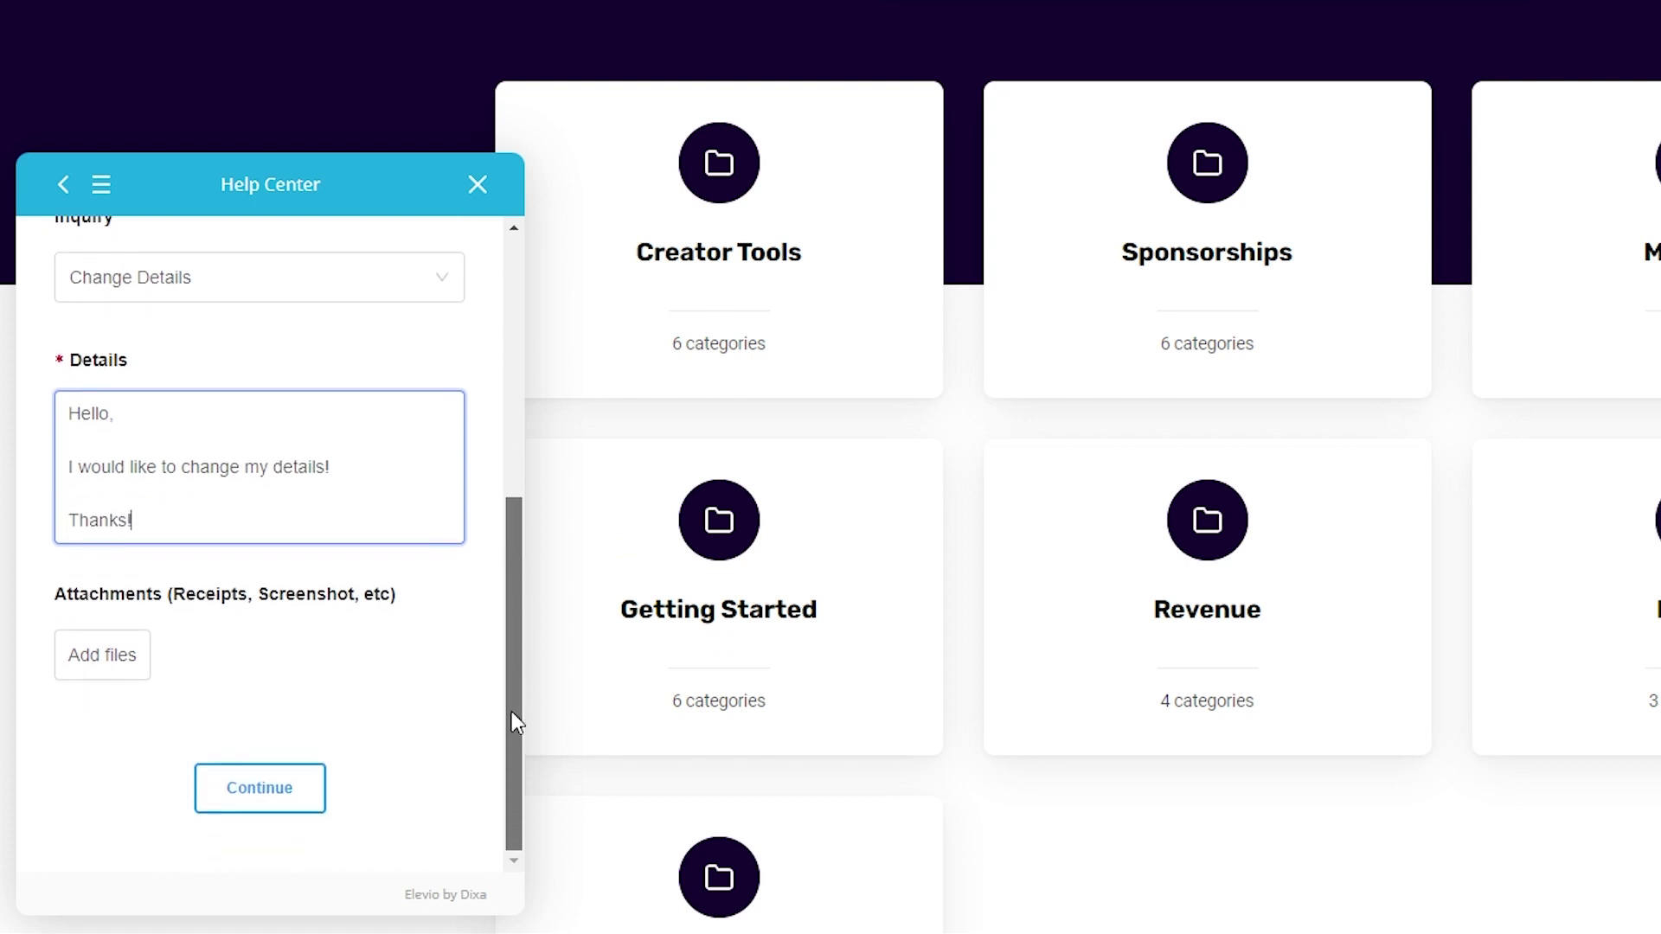